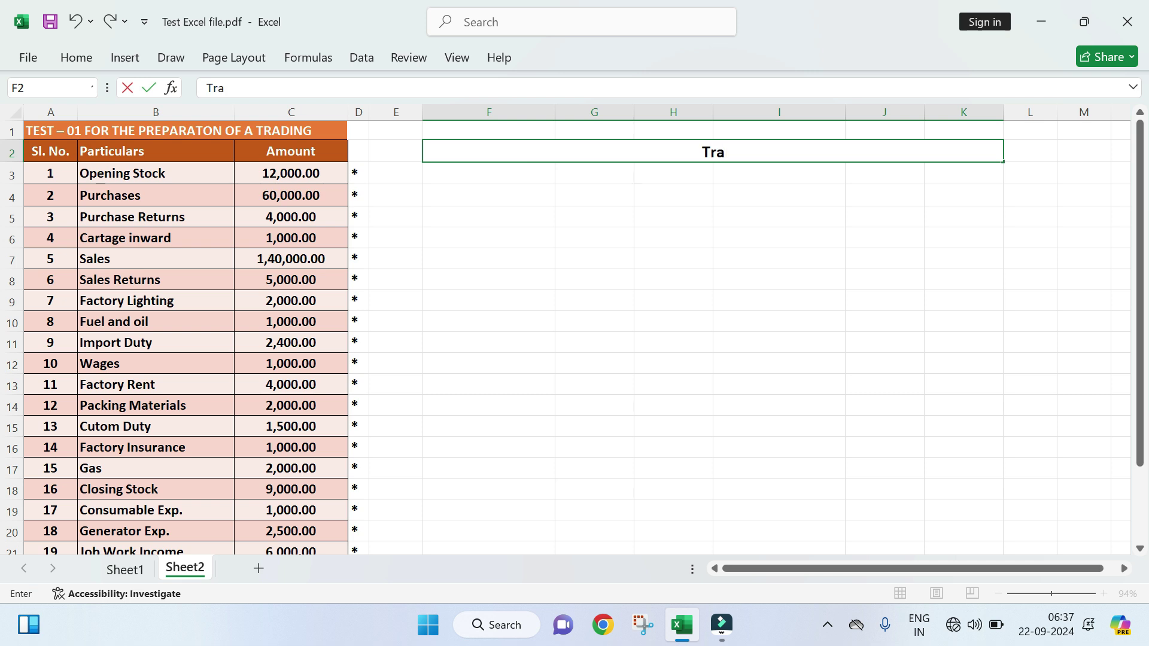
# Step: Complete the merged heading in F2 so it reads "Trading Account as on 31st March 2024"
pyautogui.write('ding Accou')
pyautogui.write('nt for')
pyautogui.press('BackSpace')
pyautogui.press('BackSpace')
pyautogui.press('BackSpace')
pyautogui.write('as on 31st')
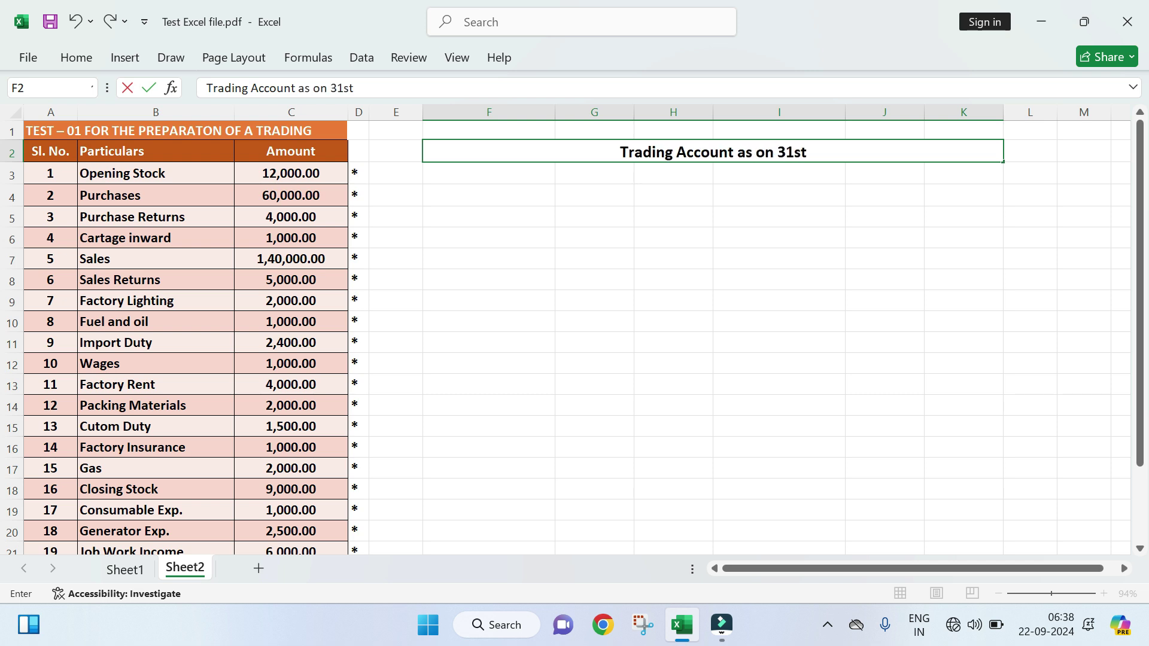
pyautogui.write(' Ma')
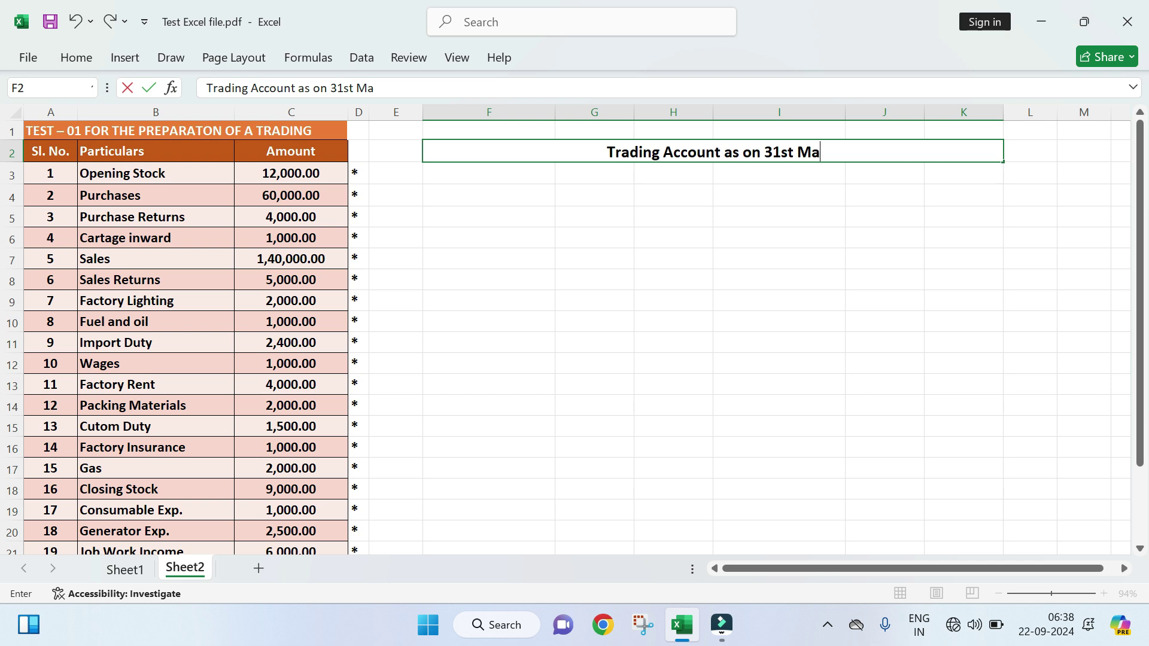
pyautogui.write('rch 2024')
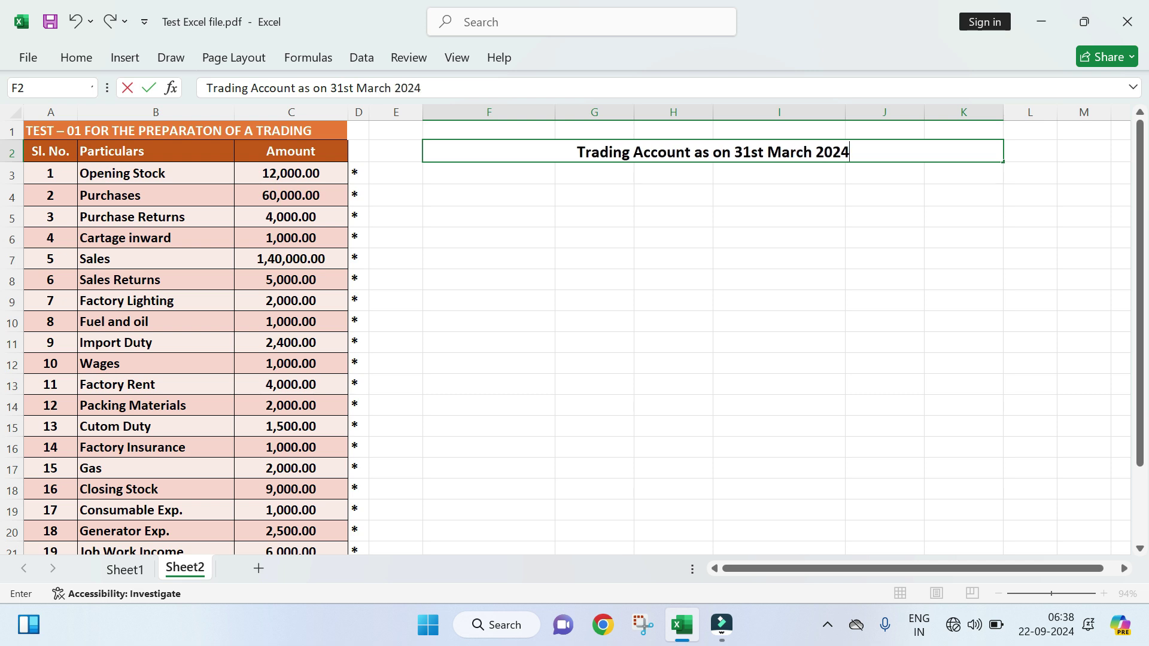
pyautogui.press('Return')
# Step: Enter the debit-side column headings "Particulars", "Amount" and "Amount" in cells F4 to H4
pyautogui.press('Return')
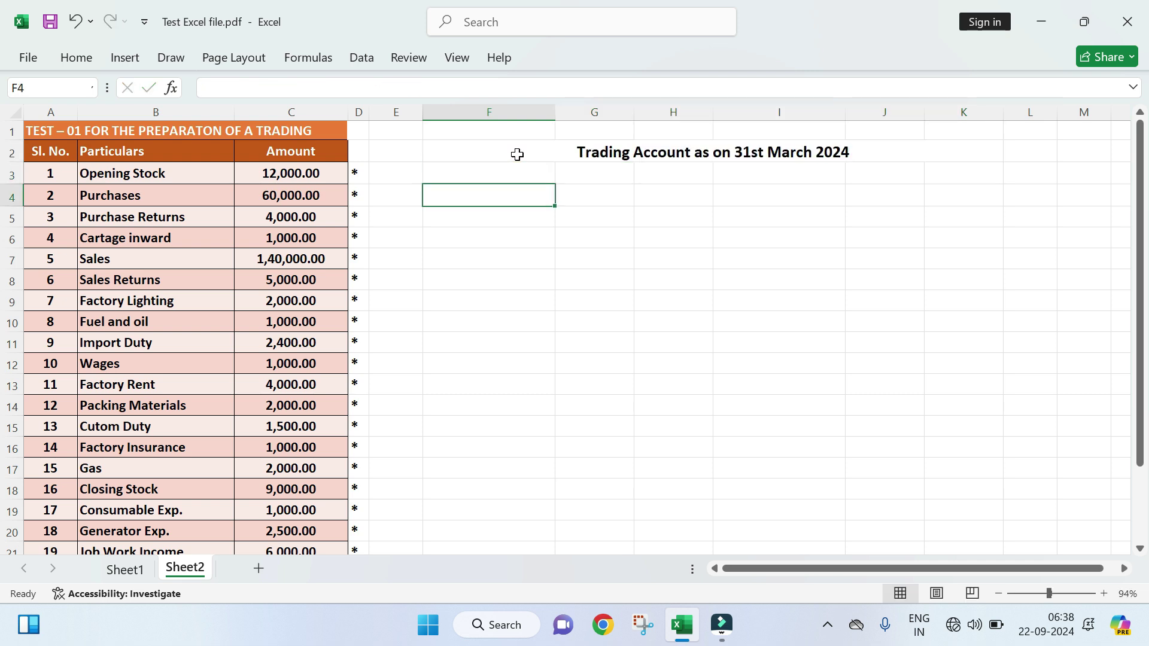
pyautogui.write('Particulars')
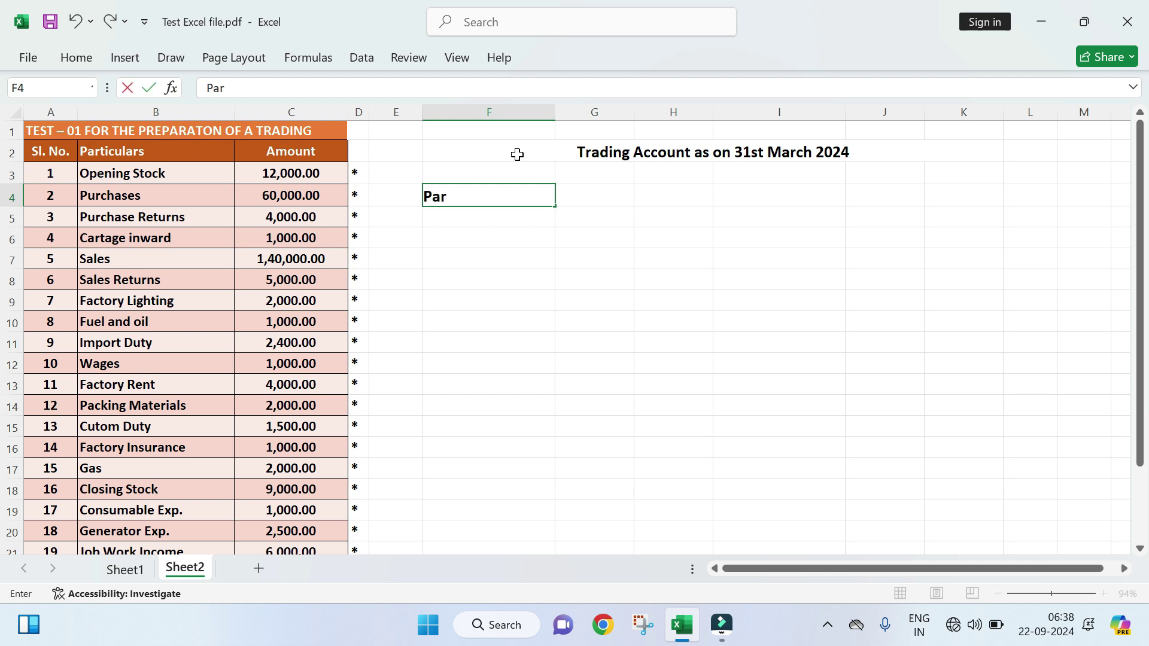
pyautogui.press('Tab')
pyautogui.write('Amount')
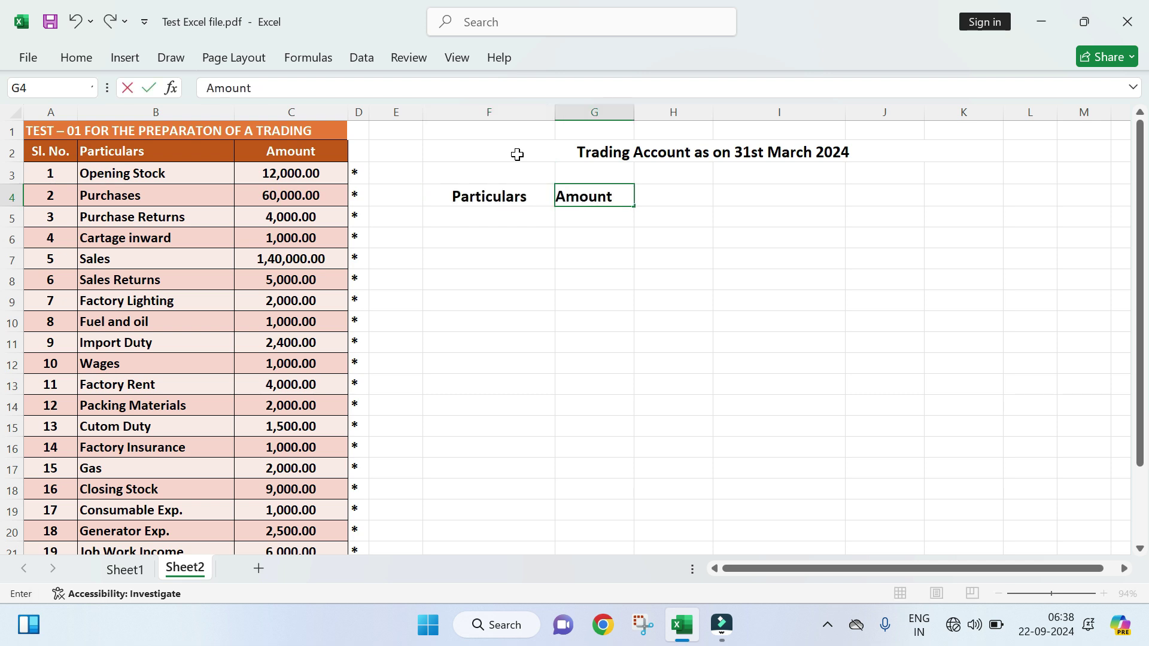
pyautogui.press('Tab')
pyautogui.write('Amount')
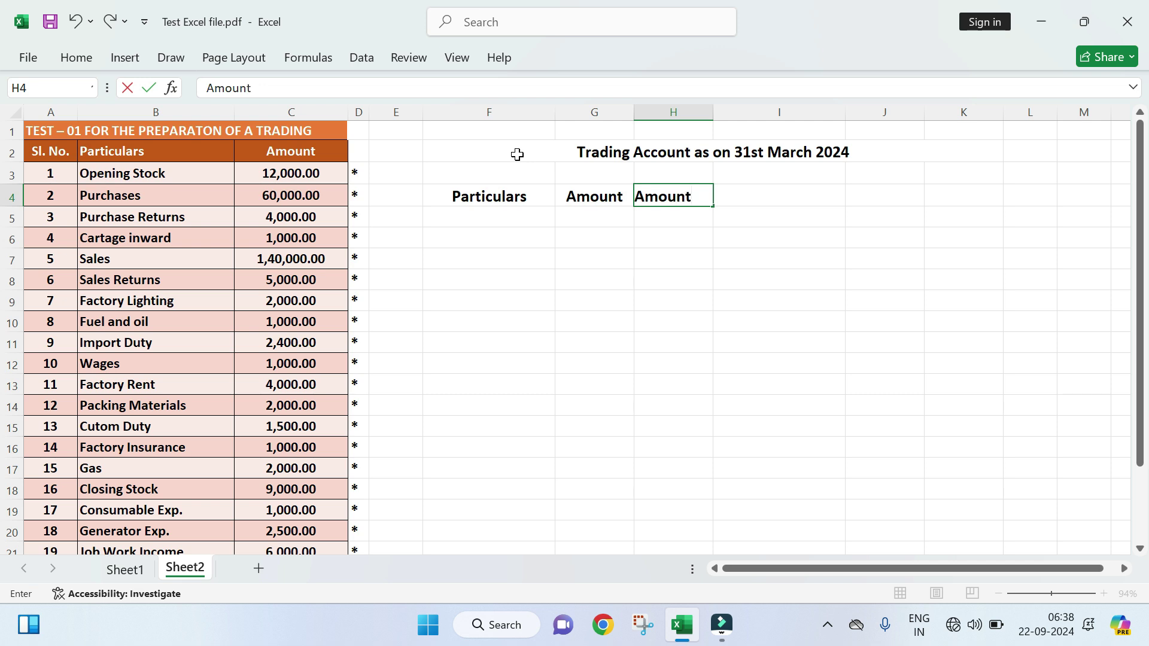
# Step: Enter the credit-side column headings "Particualars", "Amount" and "Amount" in cells I4 to K4
pyautogui.press('Tab')
pyautogui.write('A')
pyautogui.press('BackSpace')
pyautogui.write('Particualars')
pyautogui.press('Tab')
pyautogui.write('Amount')
pyautogui.press('Tab')
pyautogui.write('Amount')
pyautogui.press('Return')
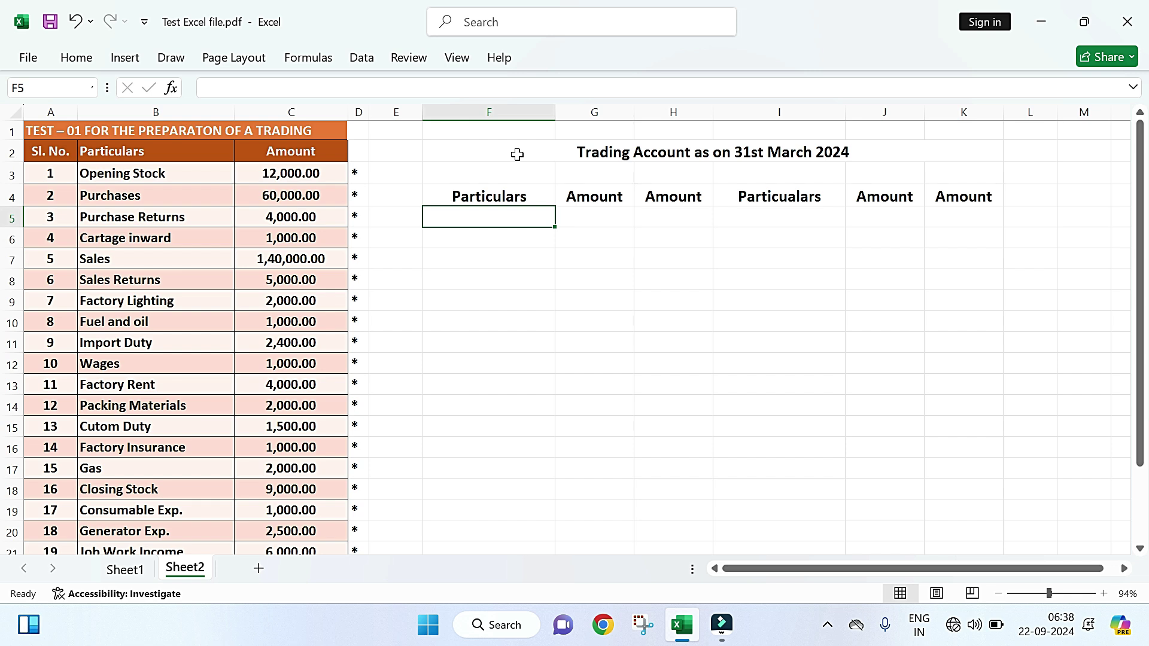
# Step: Label the debit side with "Dr." in cell F3, above the first Particulars heading
pyautogui.press('Up')
pyautogui.press('Up')
pyautogui.write('Sr.')
pyautogui.press('BackSpace')
pyautogui.press('BackSpace')
pyautogui.press('BackSpace')
pyautogui.write('Dr')
# Step: Label the credit side with "Cr." in cell K3, above the last Amount heading
pyautogui.press('Right')
pyautogui.press('Right')
pyautogui.press('Right')
pyautogui.press('Right')
pyautogui.press('Right')
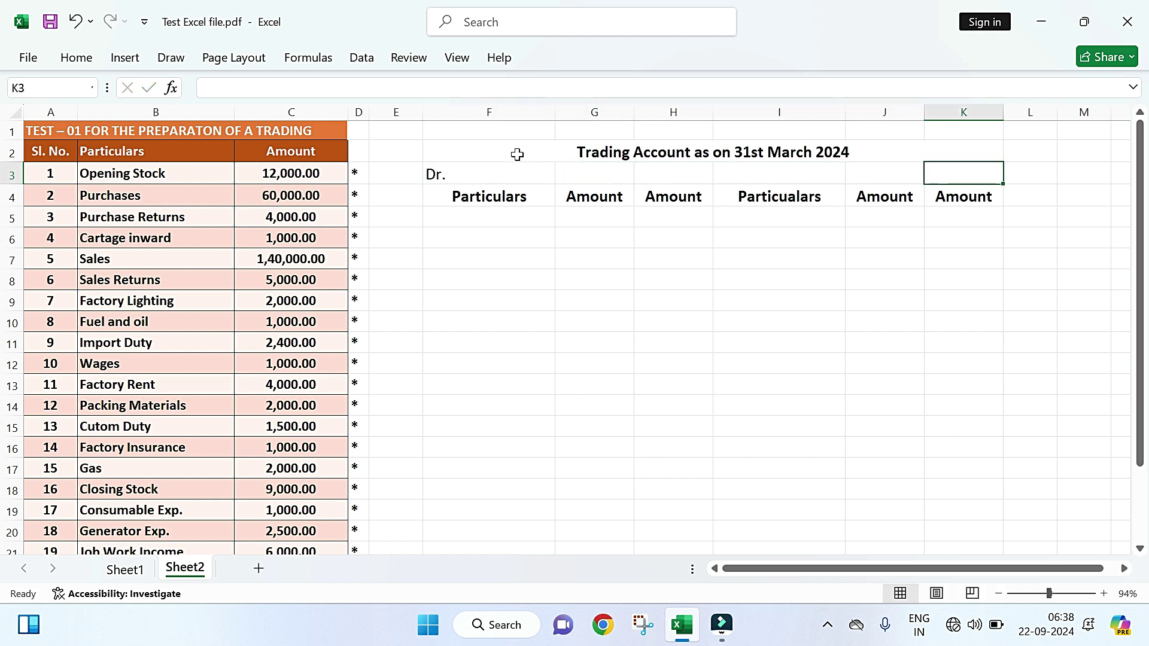
pyautogui.write('Cr.')
pyautogui.press('Down')
# Step: Enter "To Opening Stock" in F5 and "To Purchase A/c" in F6 as the first debit particulars
pyautogui.press('Down')
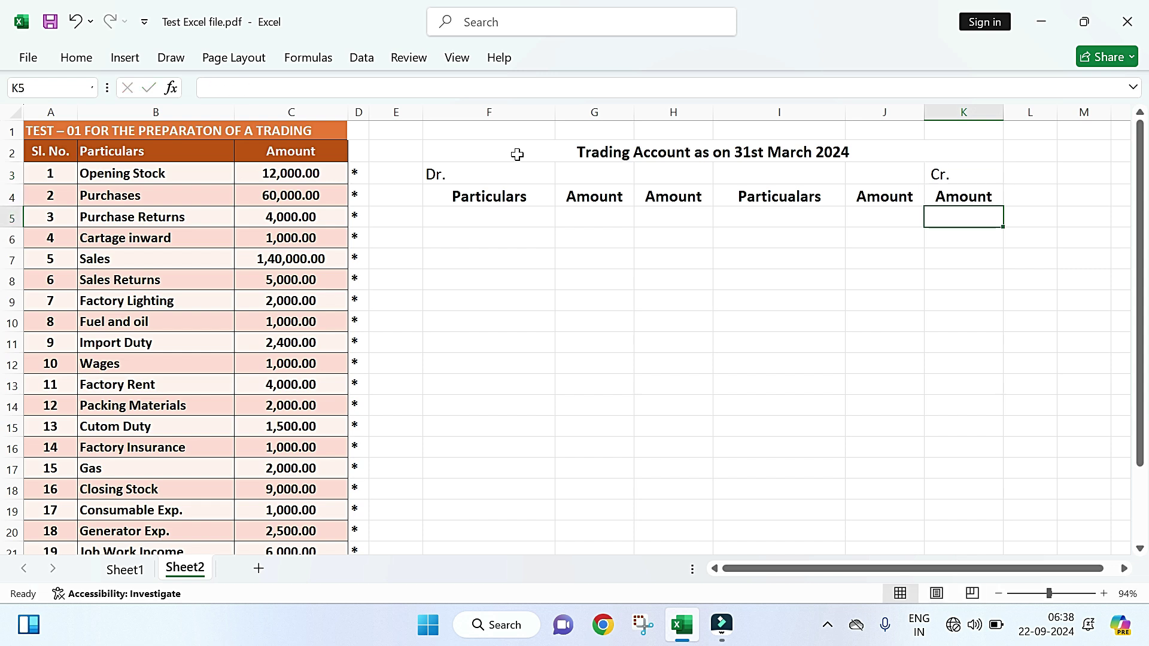
pyautogui.press('Left')
pyautogui.press('Left')
pyautogui.press('Left')
pyautogui.press('Left')
pyautogui.press('Left')
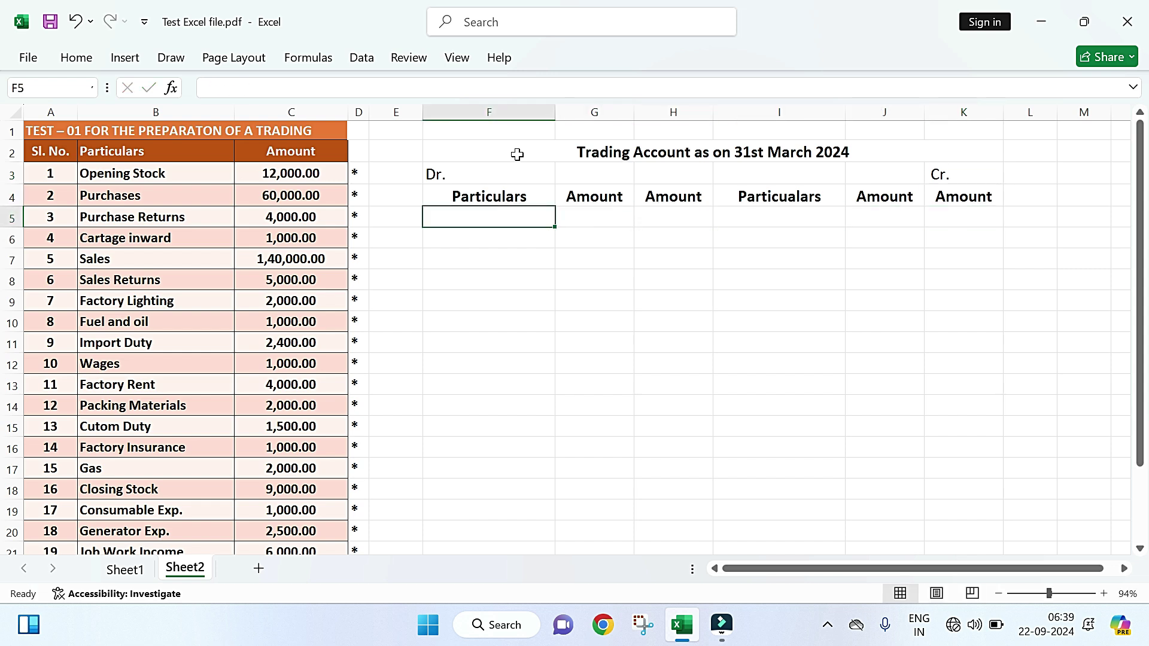
pyautogui.write('To')
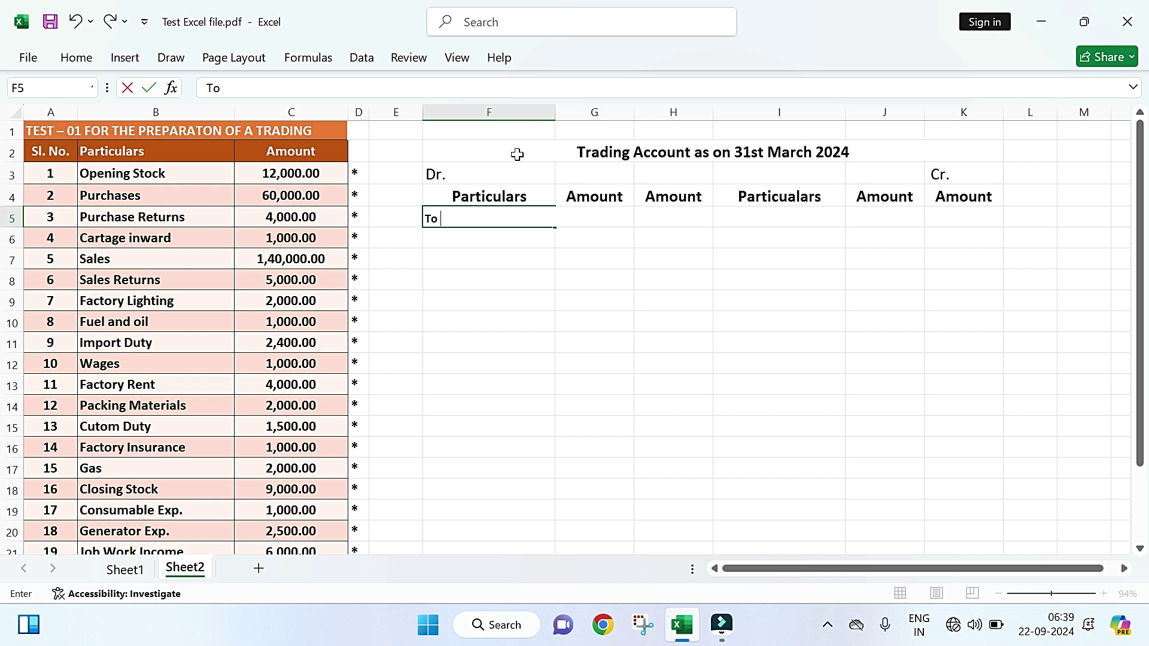
pyautogui.write(' Opening Stock')
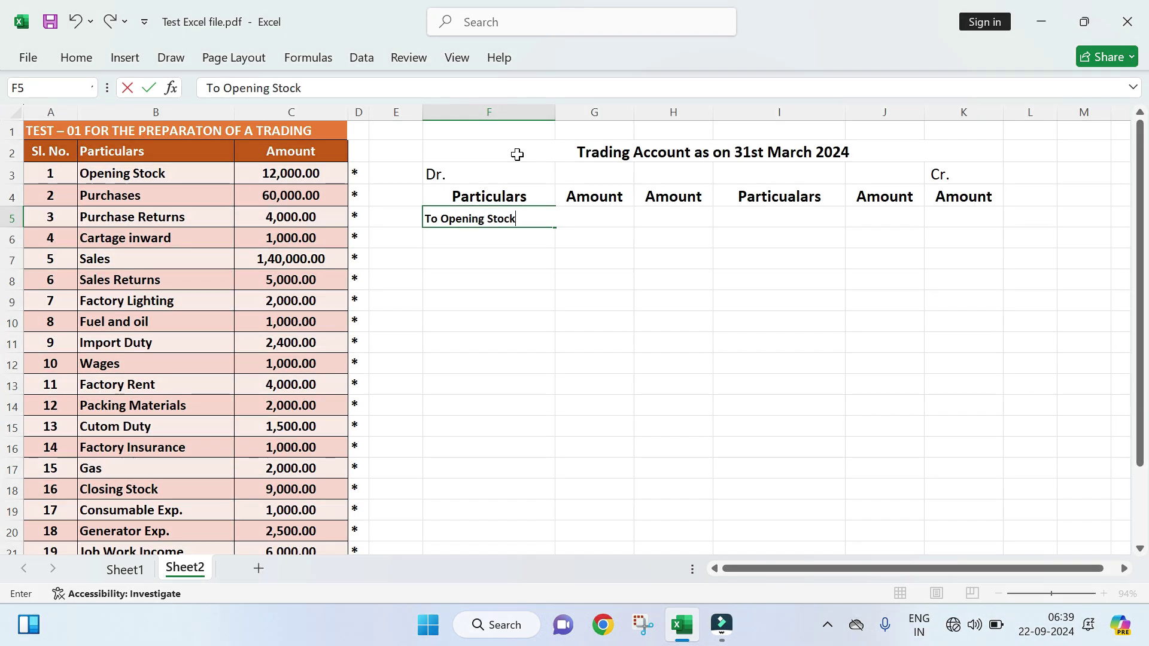
pyautogui.press('Return')
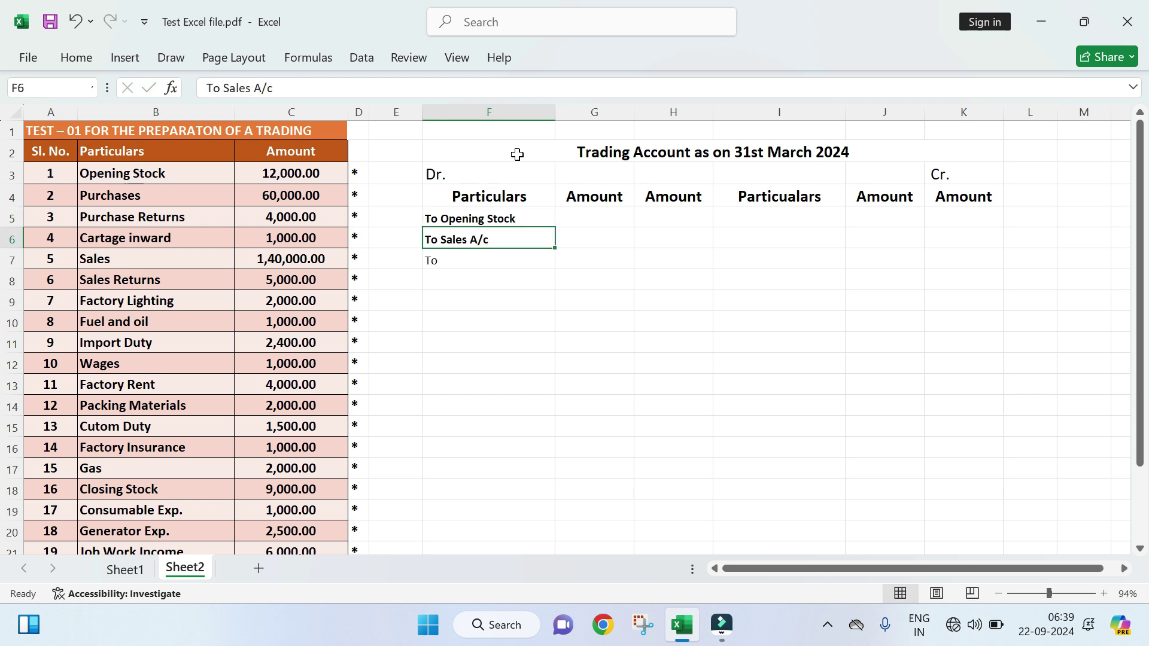
pyautogui.write('To Purchase A/c')
pyautogui.press('Return')
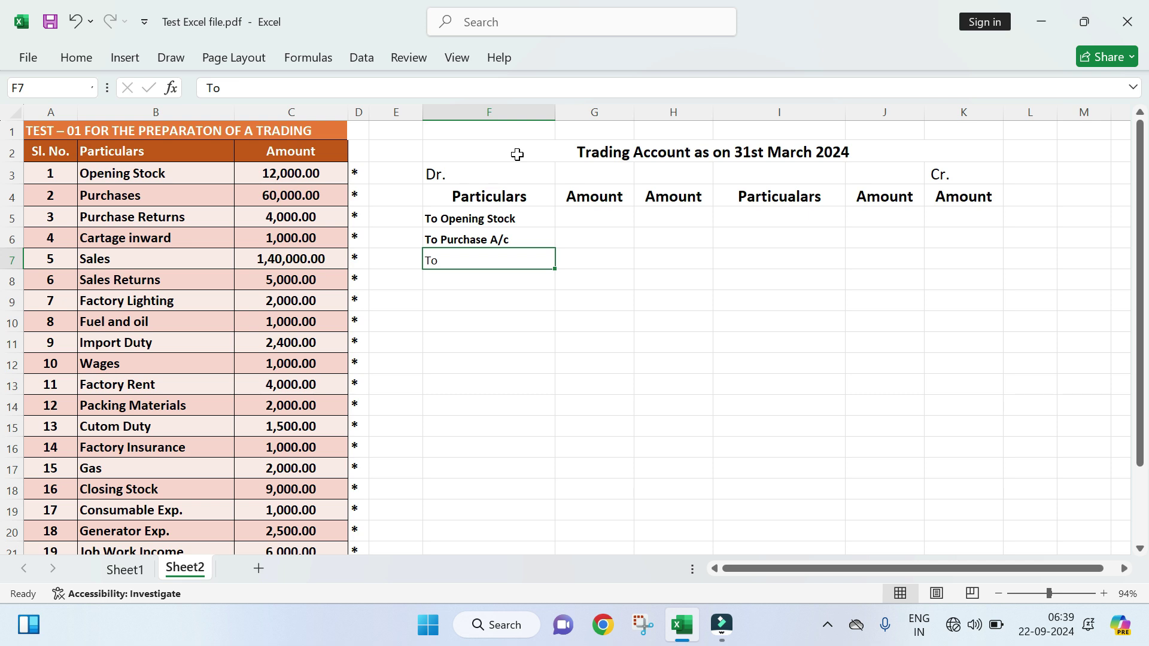
# Step: Enter "To Purchase A/c" in F7 and "To Less : Purchase Return" in F8
pyautogui.press('F2')
pyautogui.write('Purchase A/c')
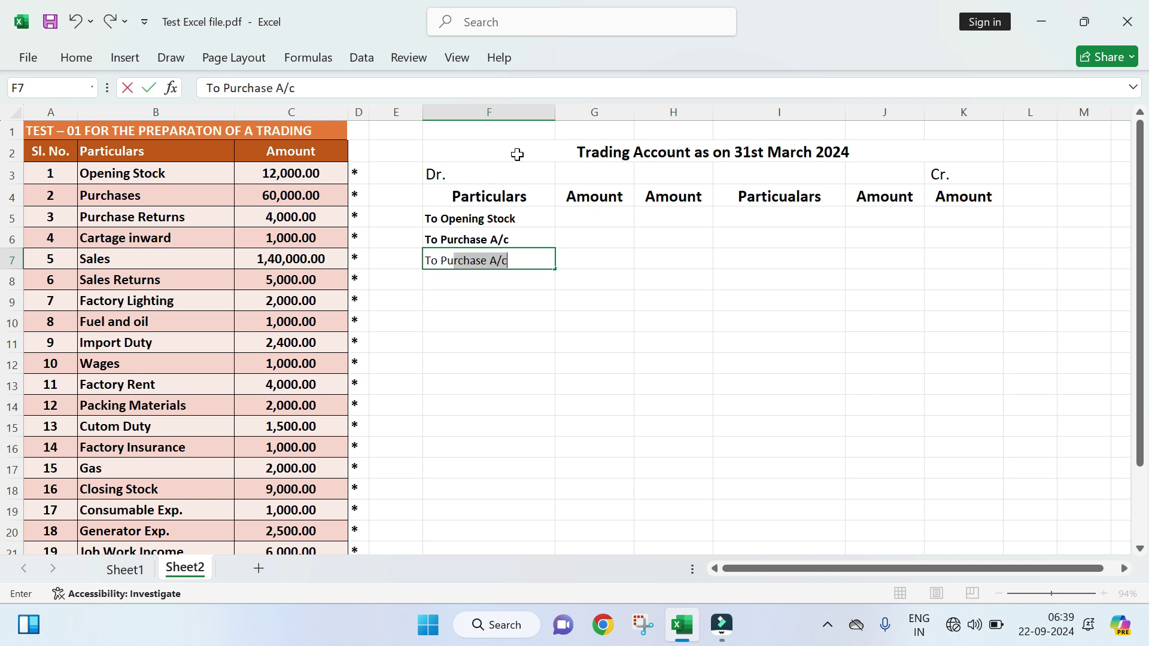
pyautogui.press('Return')
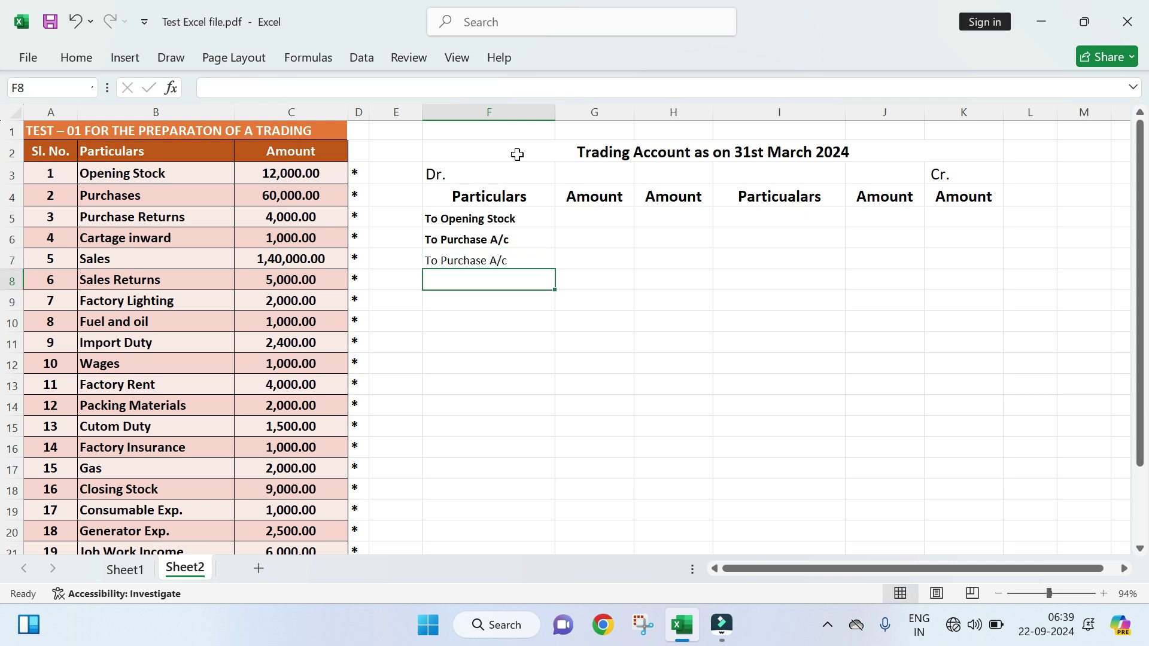
pyautogui.write('To')
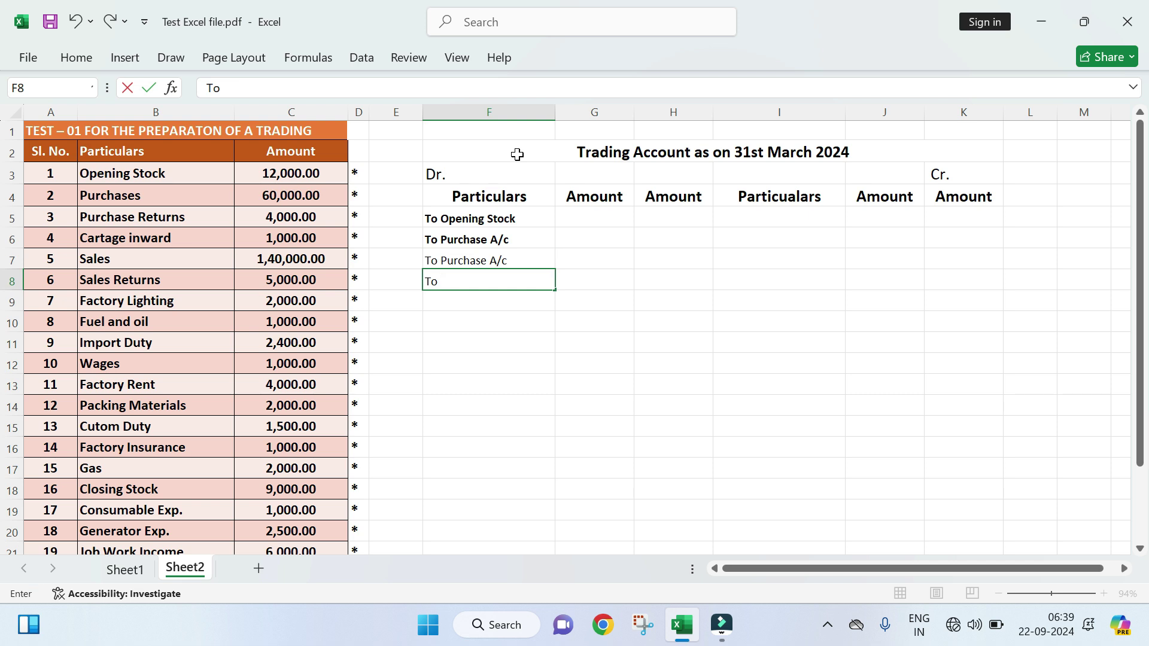
pyautogui.write(' Less : Purchase Return')
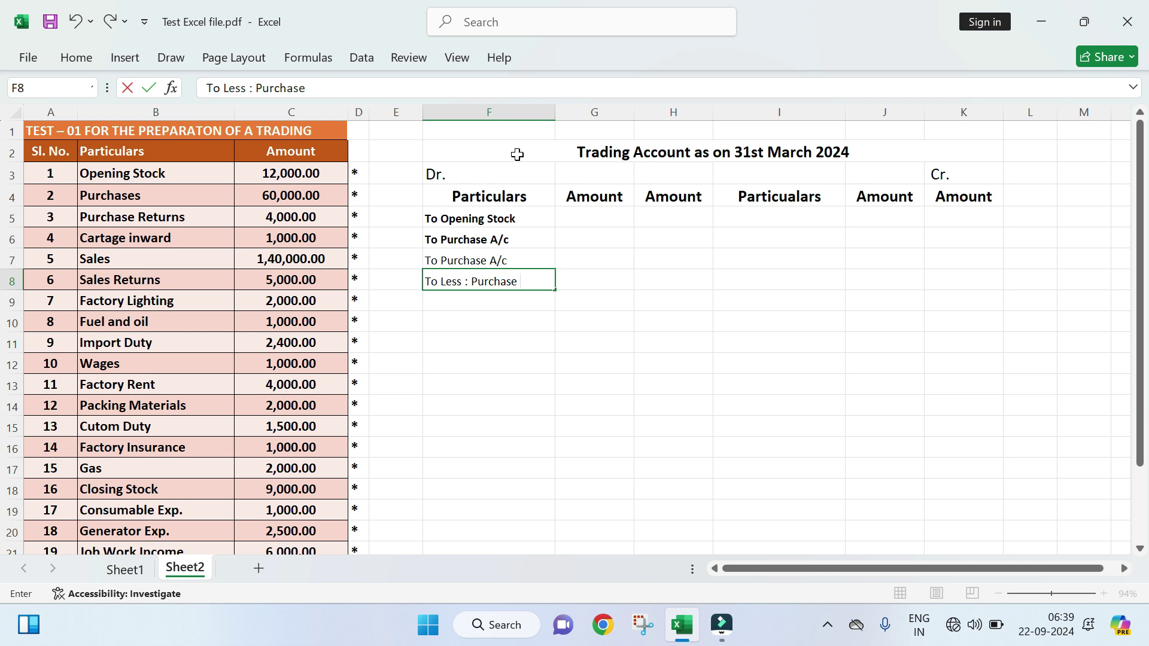
pyautogui.hotkey('ctrl', 'Return')
pyautogui.press('Return')
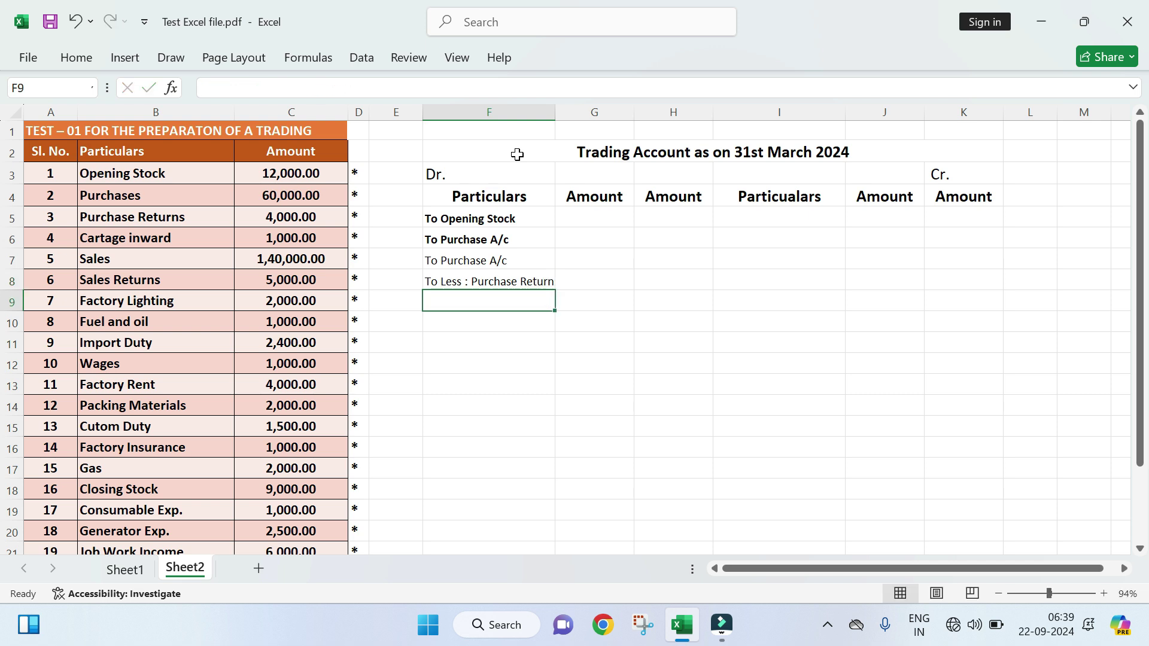
# Step: Enter the subheading "Direct Expenses" in F10, leaving row 9 blank on the debit side
pyautogui.press('Return')
pyautogui.write('Direct Expense')
pyautogui.press('Return')
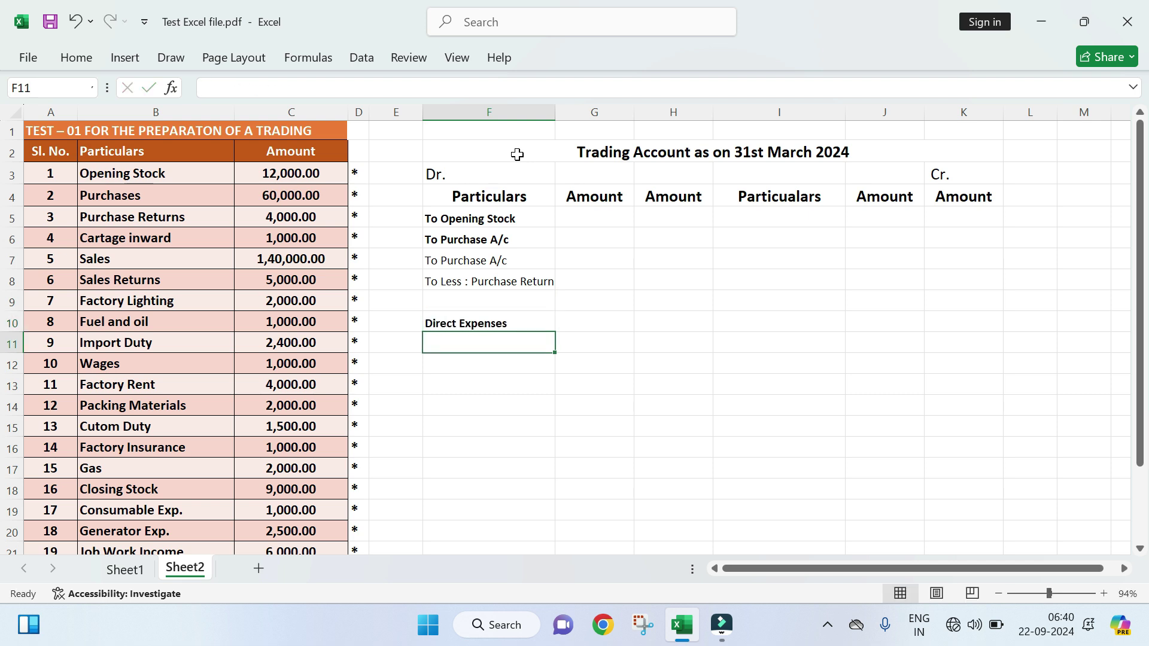
# Step: Enter "By Sales A/c" in both I5 and I6 as the first credit particulars
pyautogui.press('Right')
pyautogui.press('Right')
pyautogui.press('Up')
pyautogui.press('Up')
pyautogui.press('Up')
pyautogui.press('Up')
pyautogui.press('Up')
pyautogui.press('Up')
pyautogui.press('Right')
pyautogui.write('By Sales')
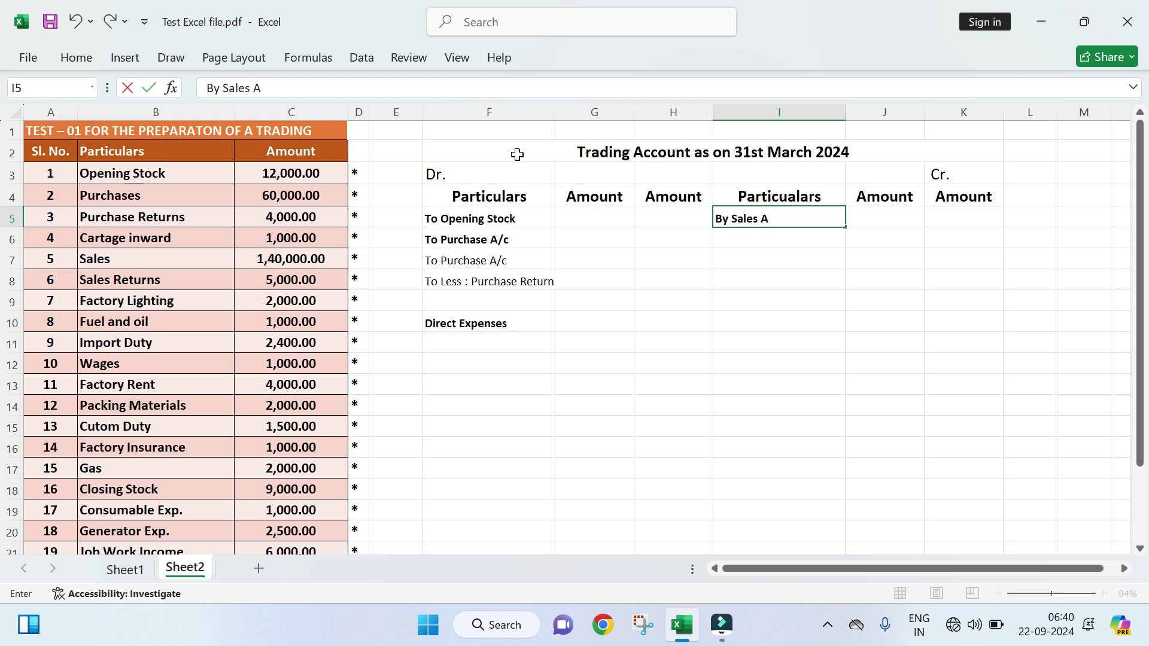
pyautogui.press('Return')
pyautogui.write('By')
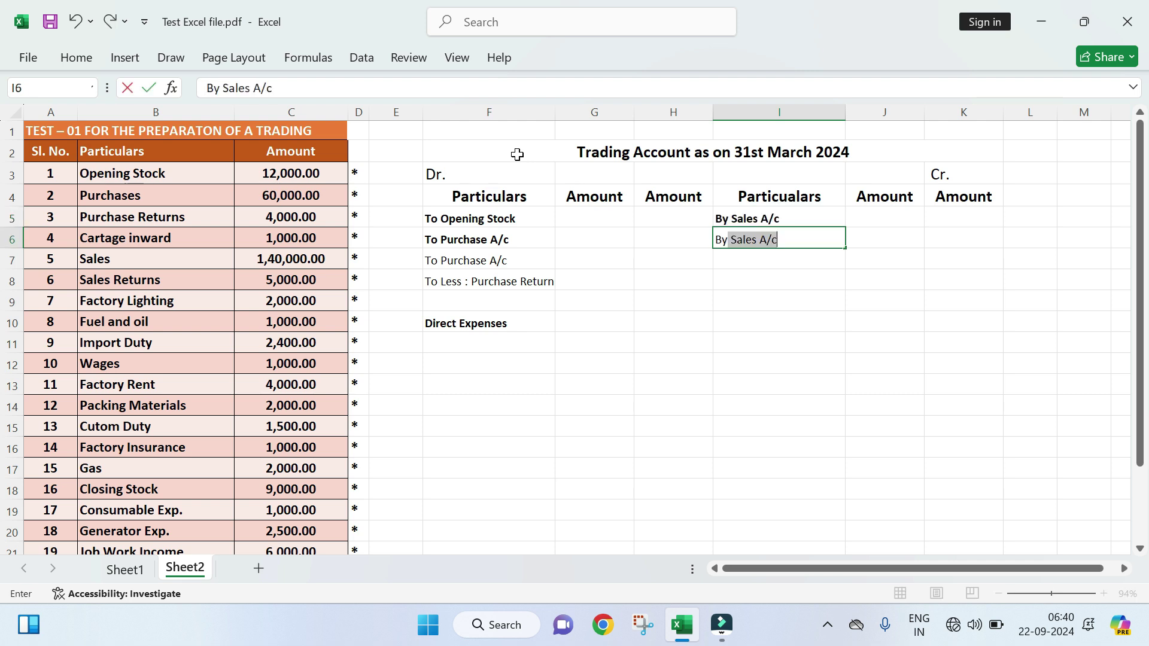
pyautogui.press('Return')
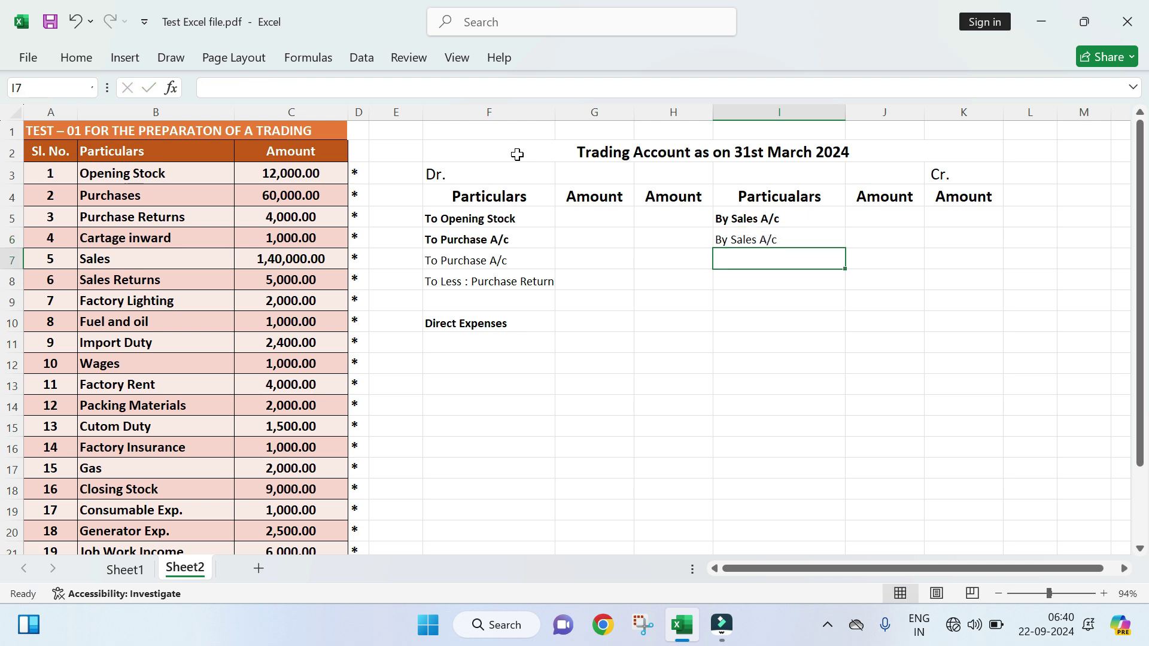
# Step: Enter "By Less Sales Return" in cell I7 under the credit-side sales lines
pyautogui.write('By Sales')
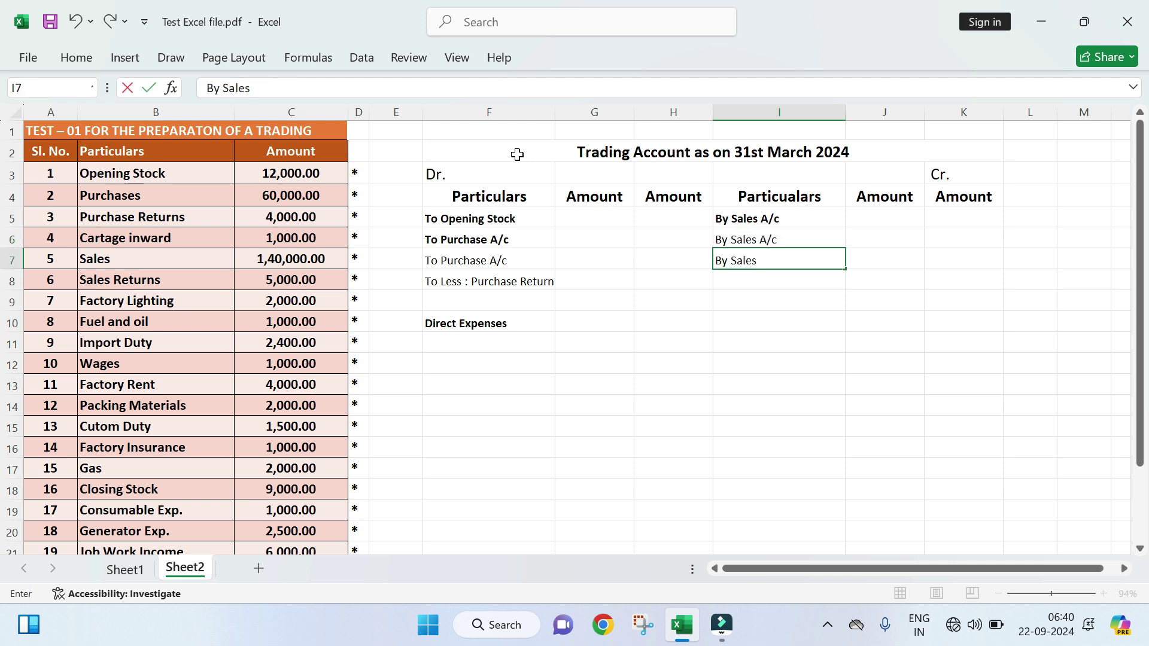
pyautogui.press('BackSpace')
pyautogui.press('BackSpace')
pyautogui.press('BackSpace')
pyautogui.write('Less')
pyautogui.write(' SAles')
pyautogui.write('ale')
pyautogui.write('s Return')
pyautogui.press('Return')
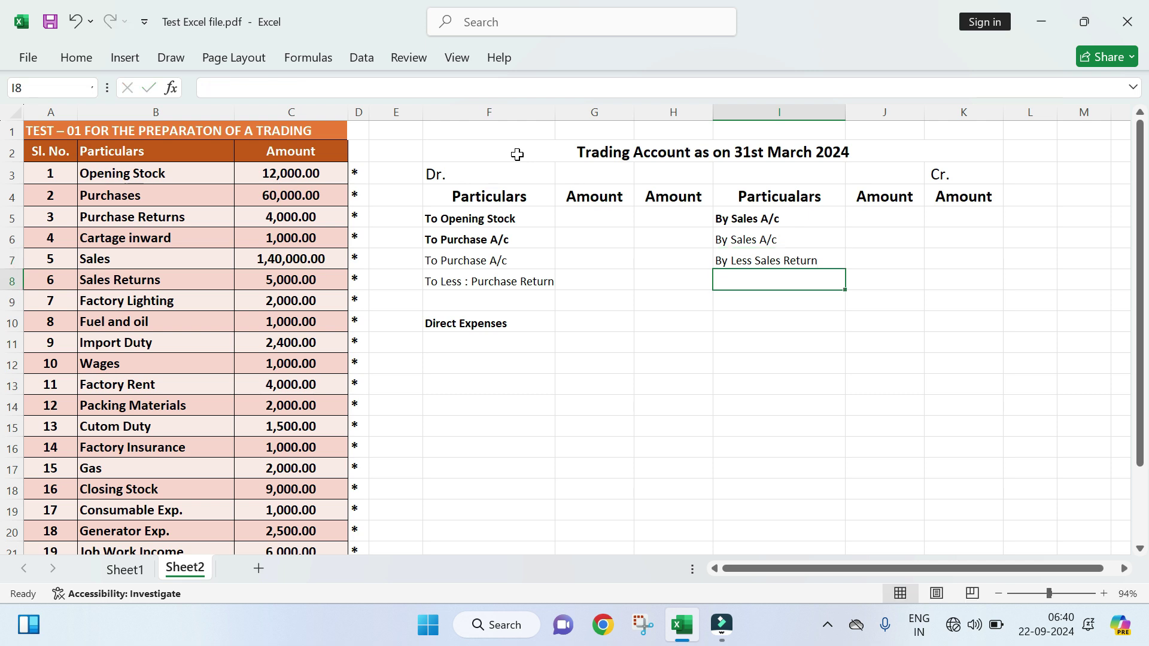
# Step: Enter "By Closing Stock" in cell I8 of the credit particulars
pyautogui.write('By Closing Stock')
pyautogui.press('Return')
pyautogui.press('Return')
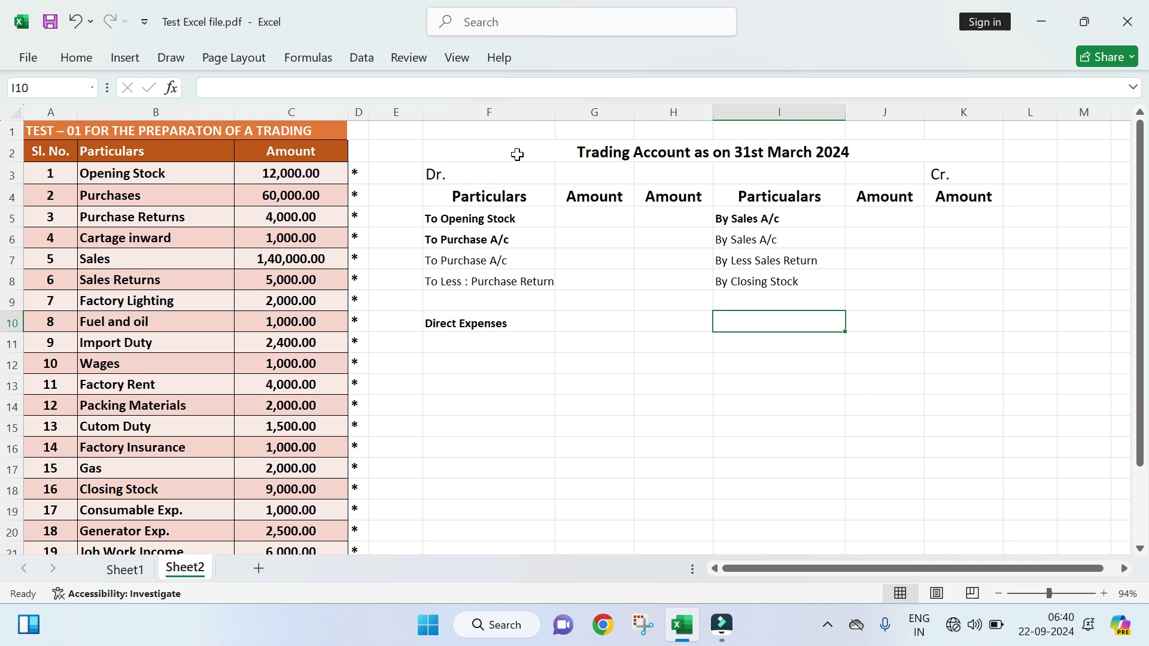
pyautogui.write('Direct')
pyautogui.press('BackSpace')
pyautogui.press('BackSpace')
pyautogui.press('BackSpace')
pyautogui.press('BackSpace')
pyautogui.press('BackSpace')
pyautogui.press('BackSpace')
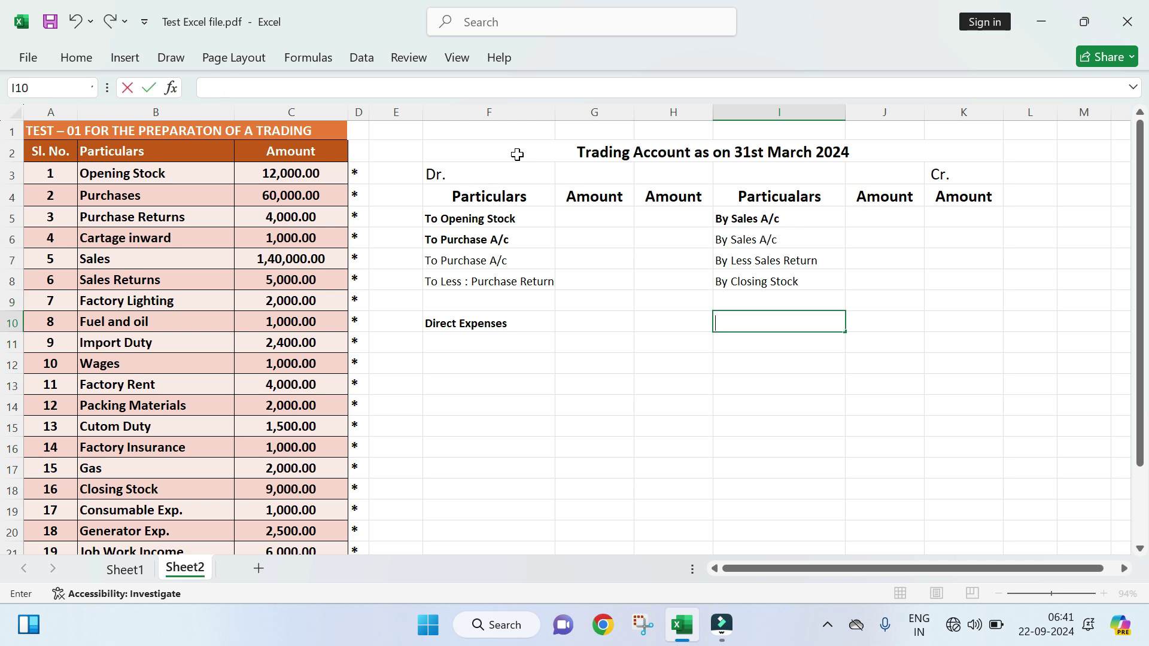
# Step: Enter the subheading "Direct Income" in cell I9, directly below the closing stock line
pyautogui.press('Up')
pyautogui.write('Direct Income')
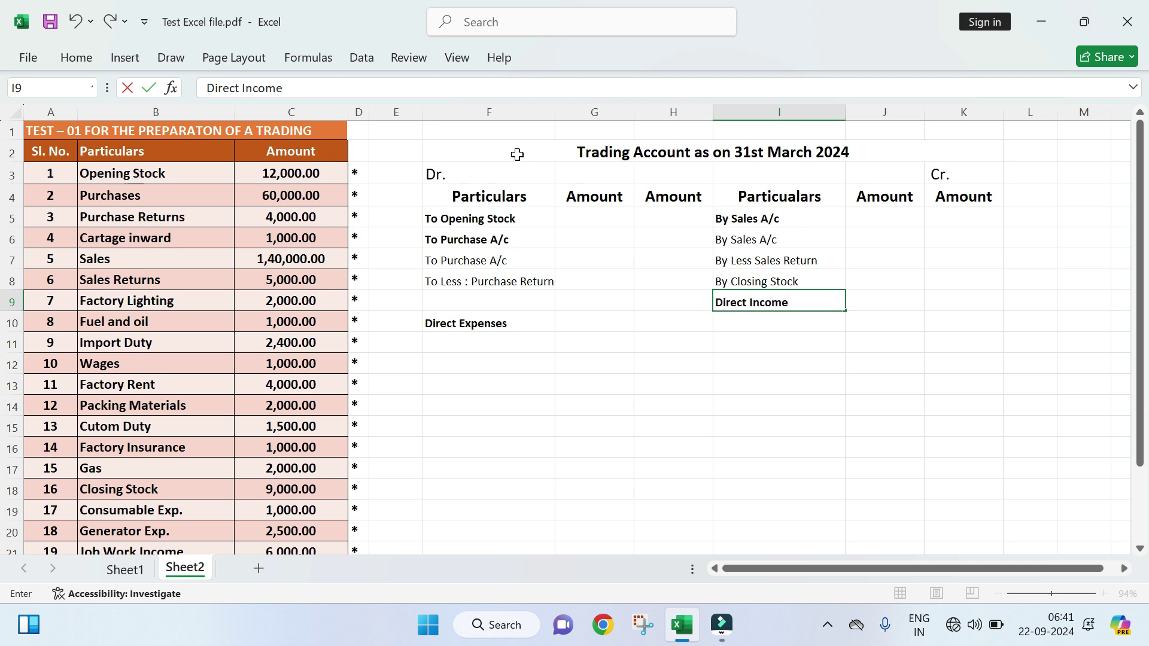
pyautogui.press('Return')
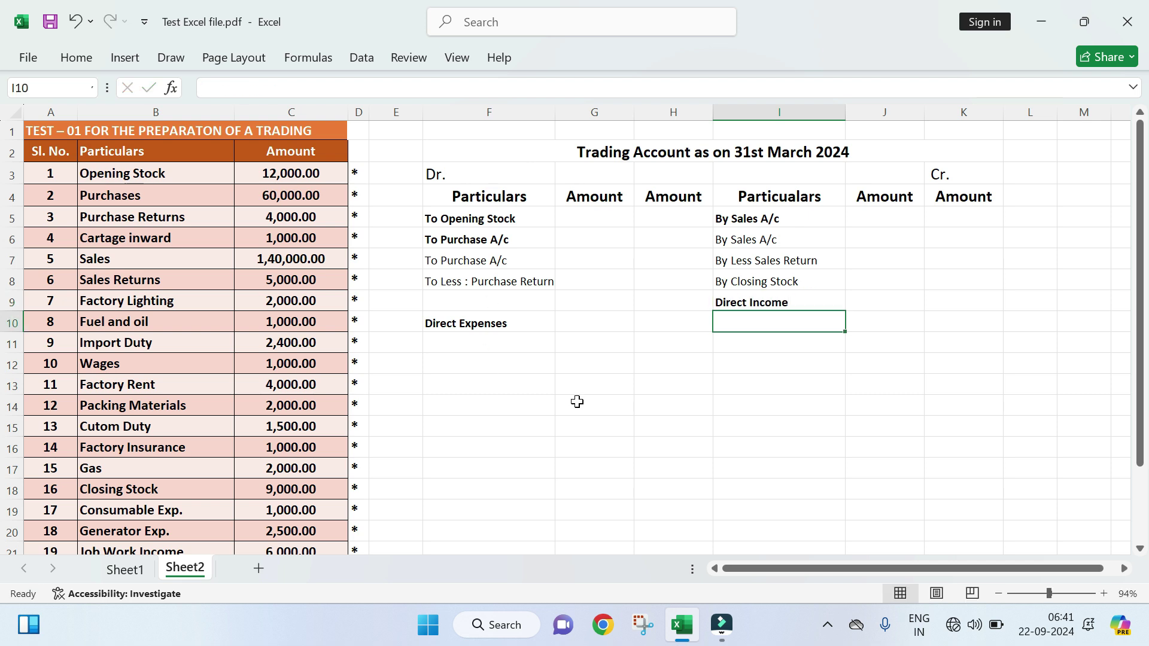
pyautogui.click(461, 344)
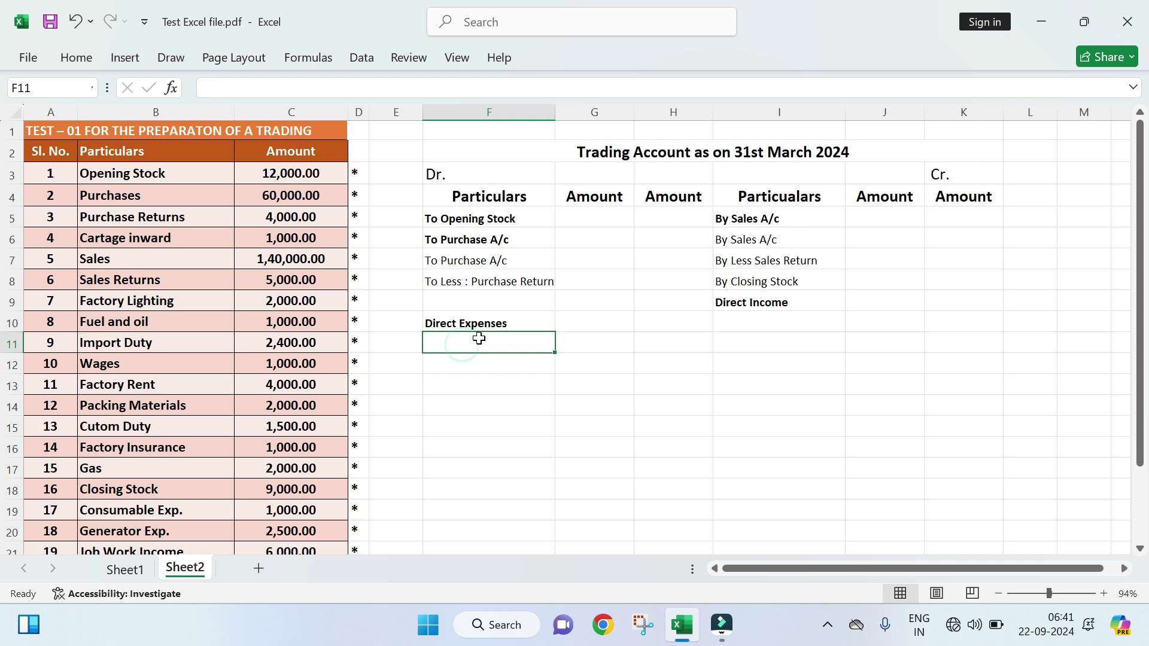
pyautogui.click(512, 211)
pyautogui.click(596, 235)
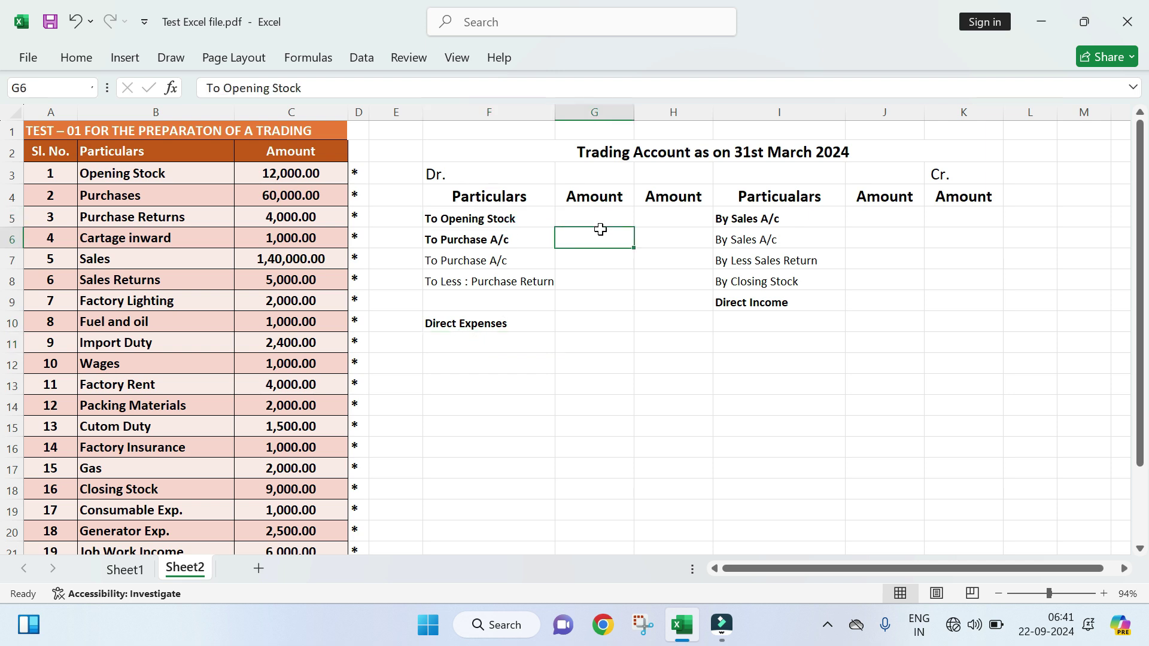
pyautogui.click(515, 239)
pyautogui.click(488, 214)
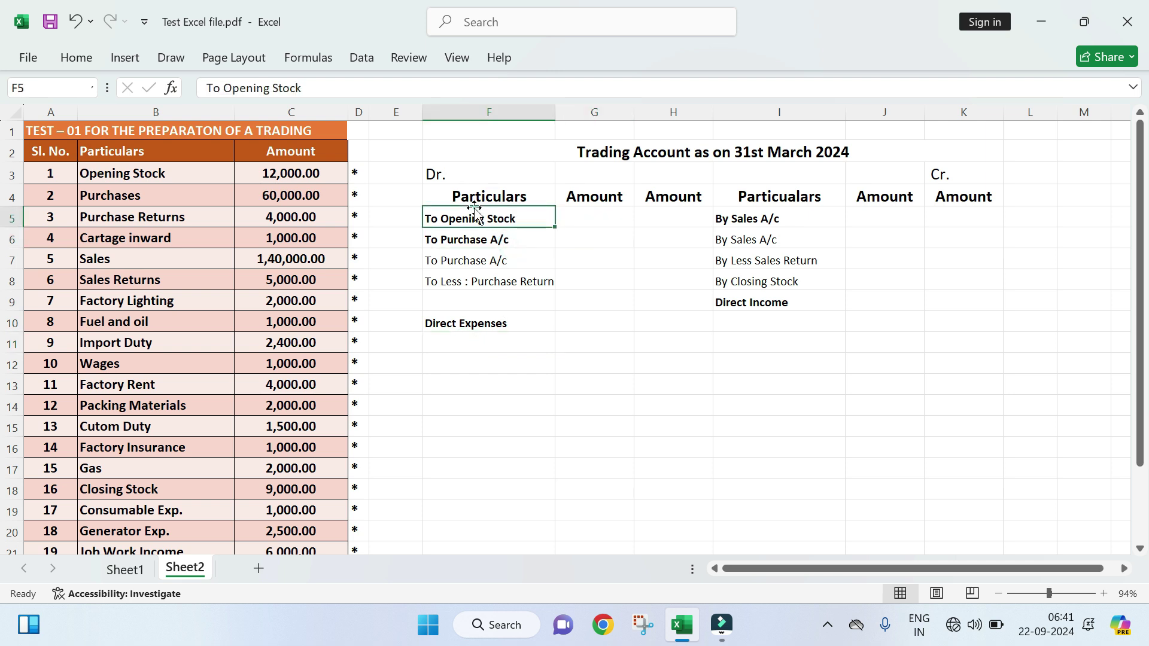
# Step: Clear the asterisks in column D below the Opening Stock row, and select H5 in the debit amount column
pyautogui.click(109, 173)
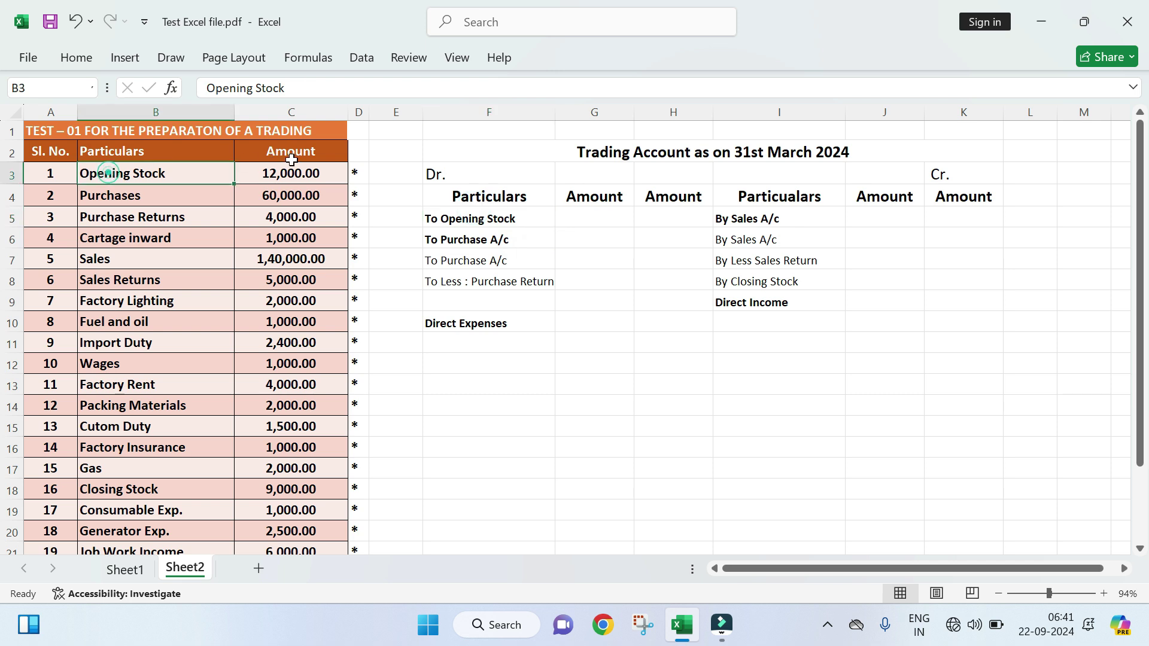
pyautogui.click(358, 173)
pyautogui.click(645, 219)
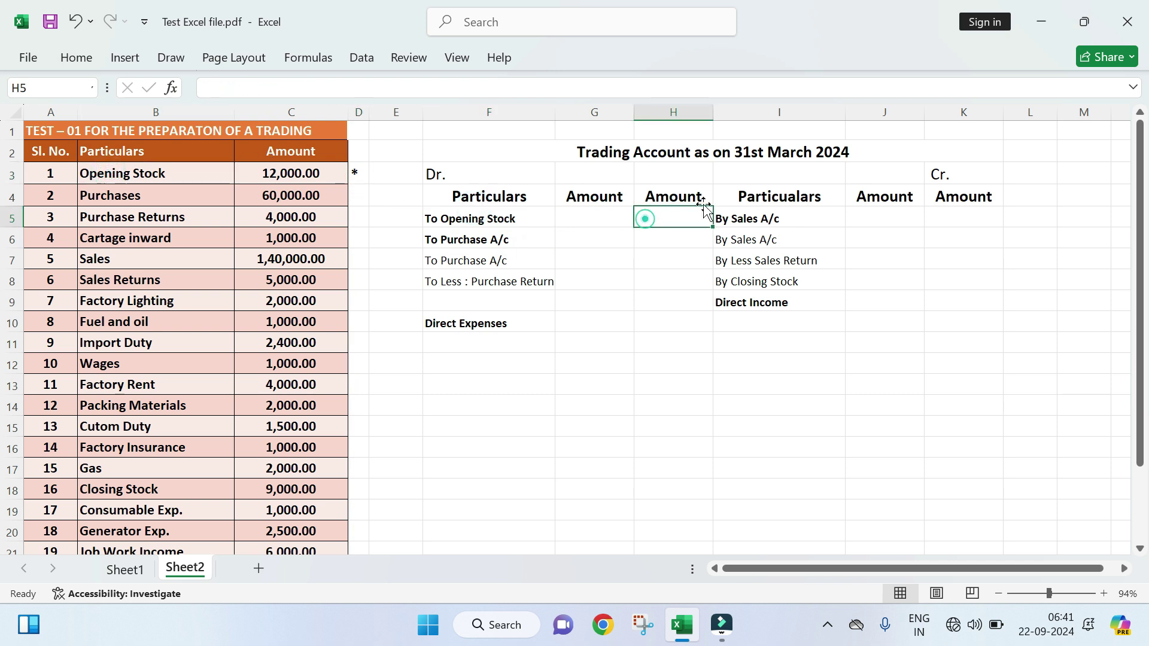
# Step: Enter the debit amounts: 12000 for opening stock in H5, 60000 for purchases in G7 and -4000 for purchase return in G8
pyautogui.write('12,000')
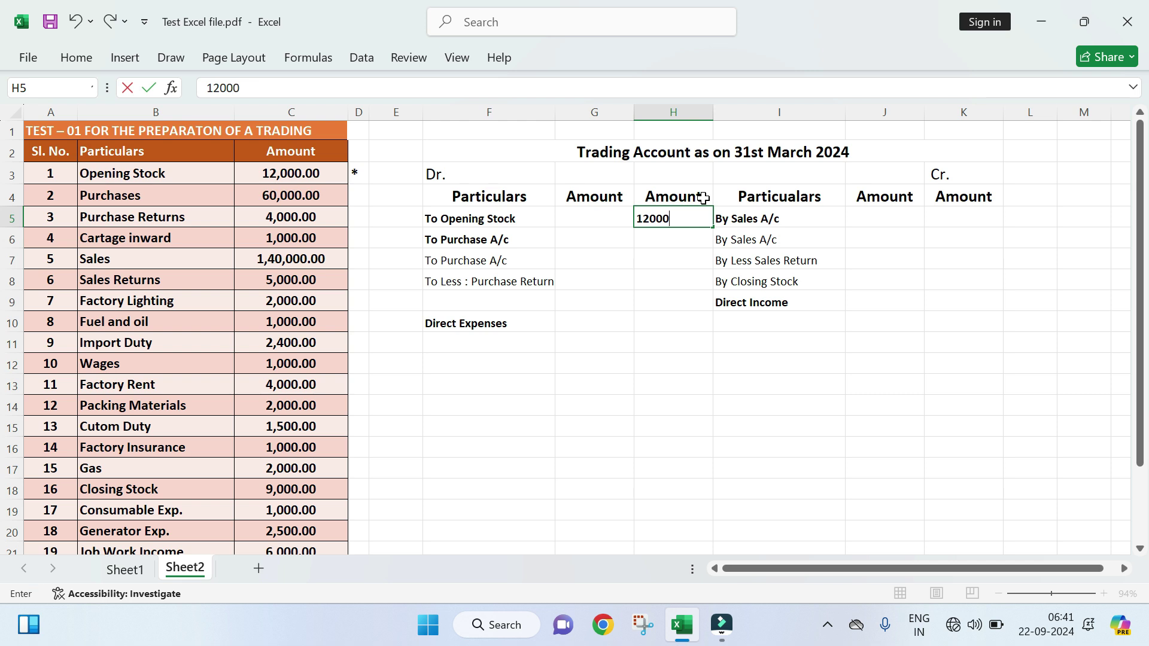
pyautogui.press('Return')
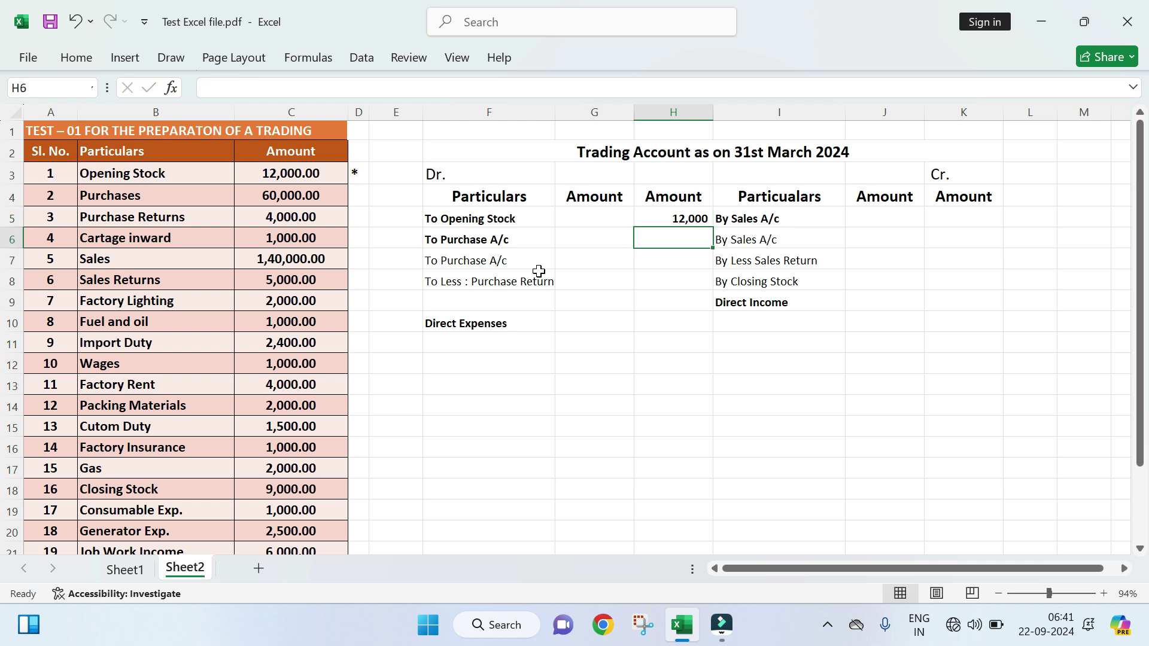
pyautogui.click(581, 267)
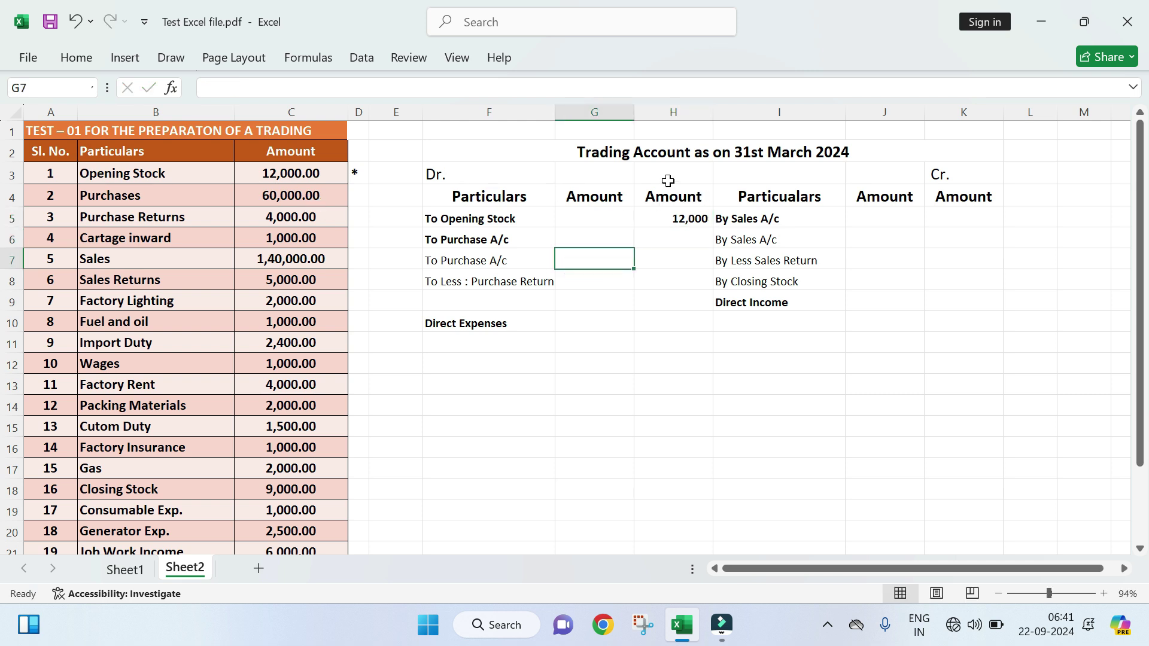
pyautogui.write('60000')
pyautogui.press('Return')
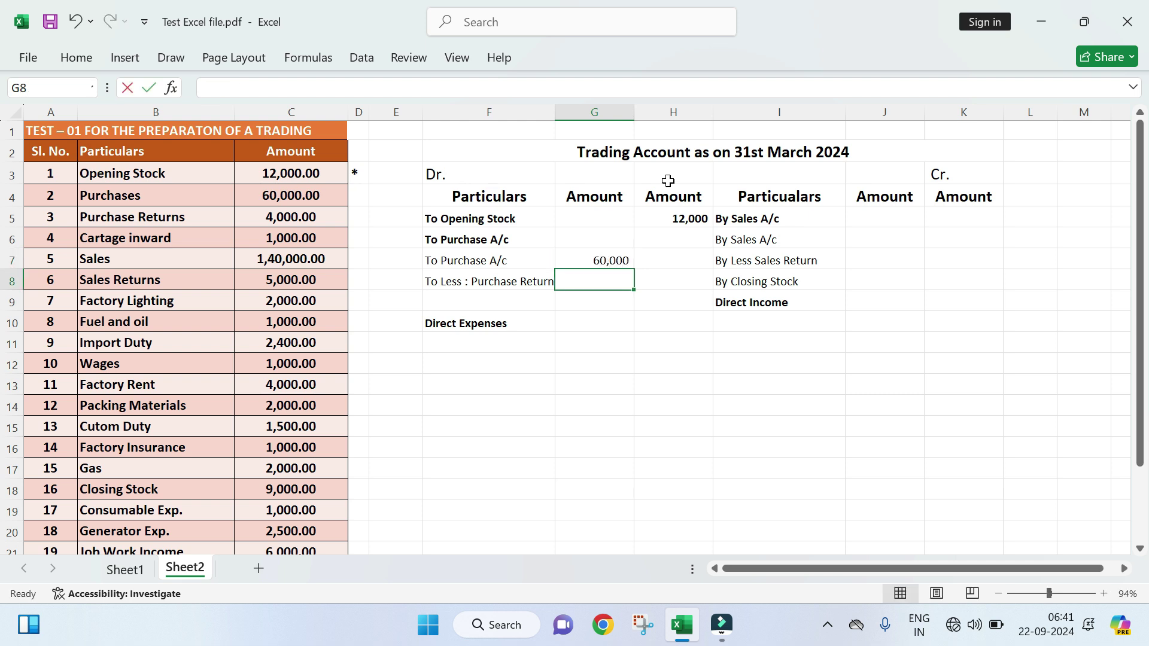
pyautogui.write('-4,000')
pyautogui.press('Return')
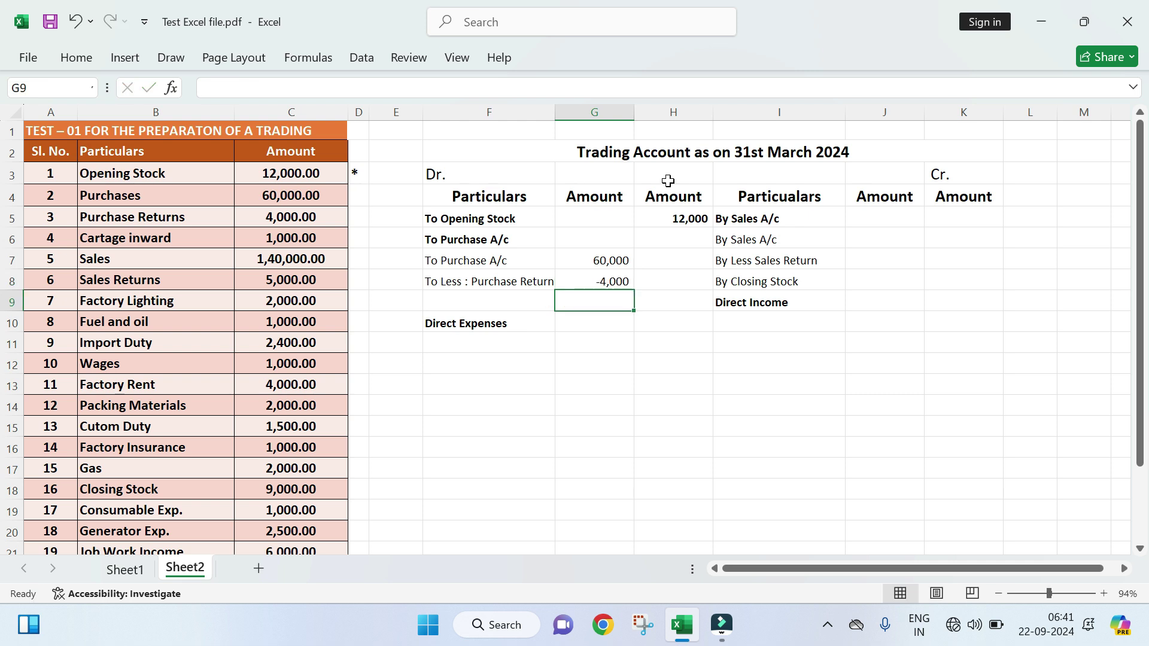
# Step: Total G7:G8 with SUM in H6 beside To Purchase A/c, and fill the asterisk in D3 down to D5
pyautogui.click(693, 231)
pyautogui.write('=sum')
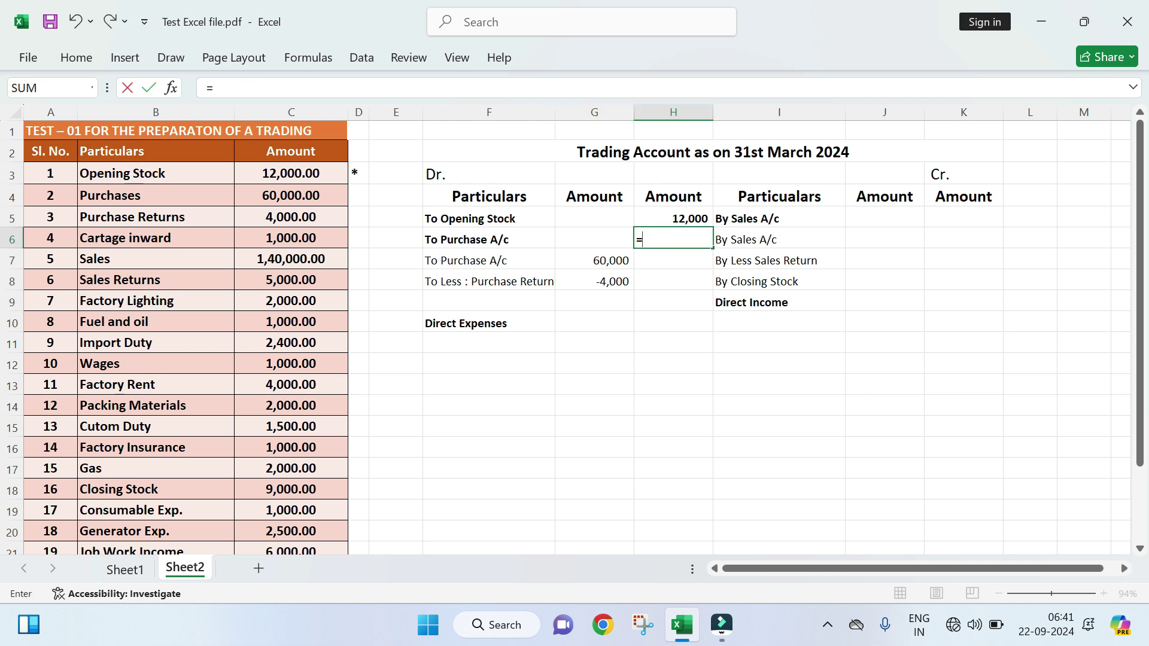
pyautogui.press('Tab')
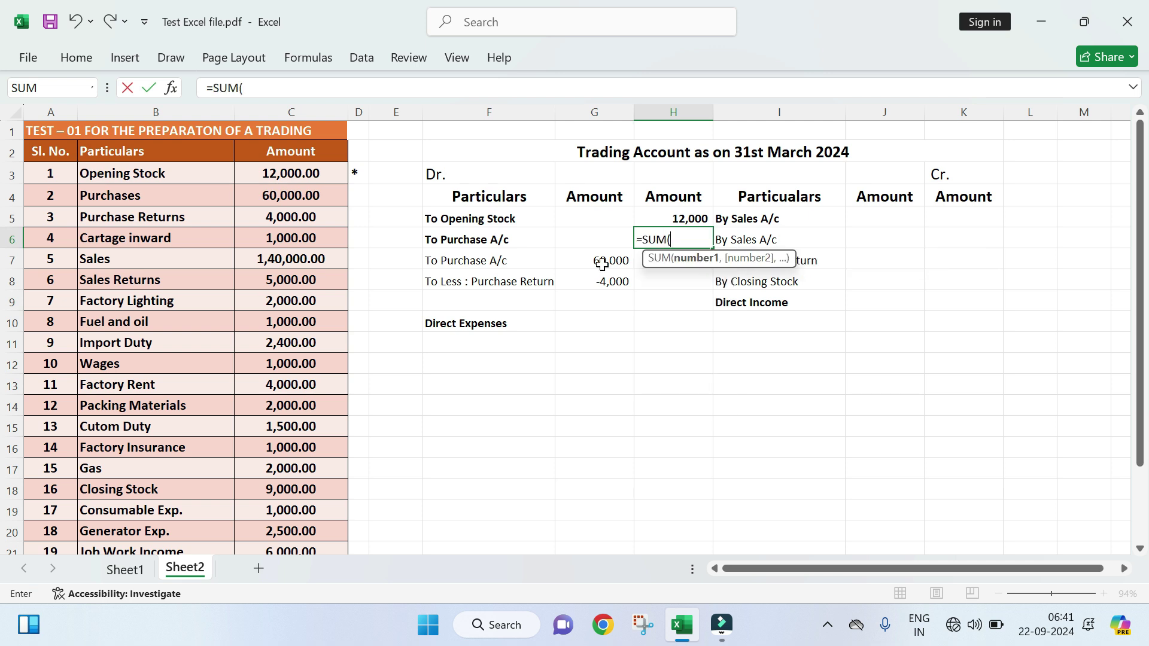
pyautogui.moveTo(601, 264); pyautogui.dragTo(601, 280)
pyautogui.press('Return')
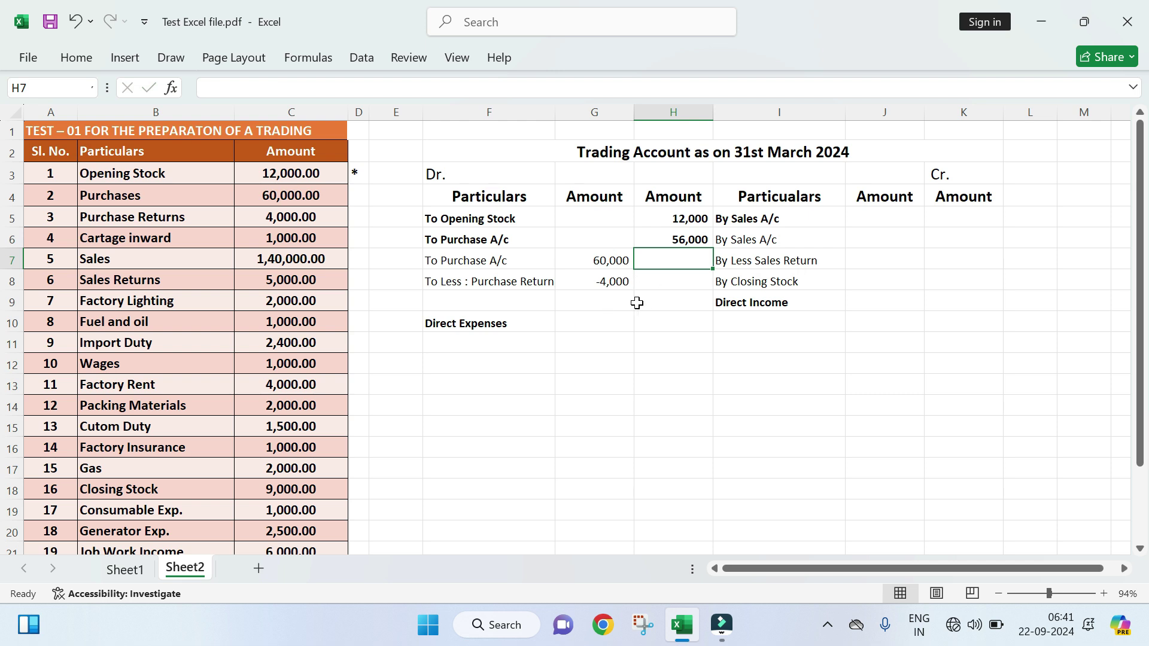
pyautogui.click(359, 174)
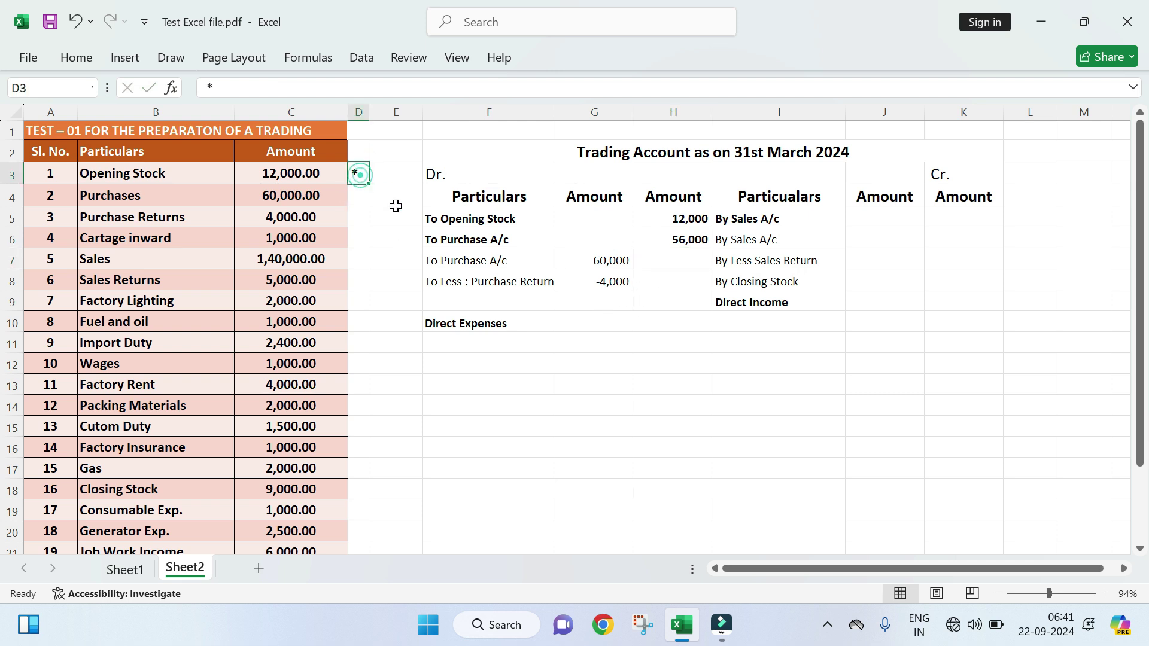
pyautogui.moveTo(367, 184); pyautogui.dragTo(368, 219)
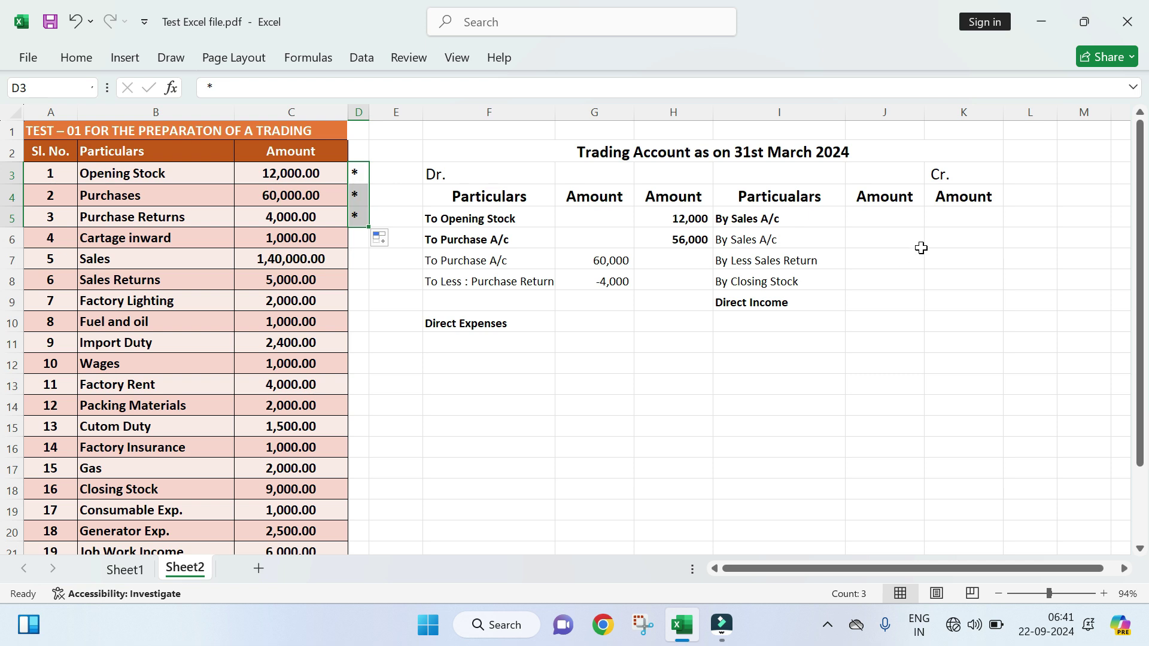
# Step: Enter 140000 for sales in J6 and -5000 for sales return in J7
pyautogui.click(894, 242)
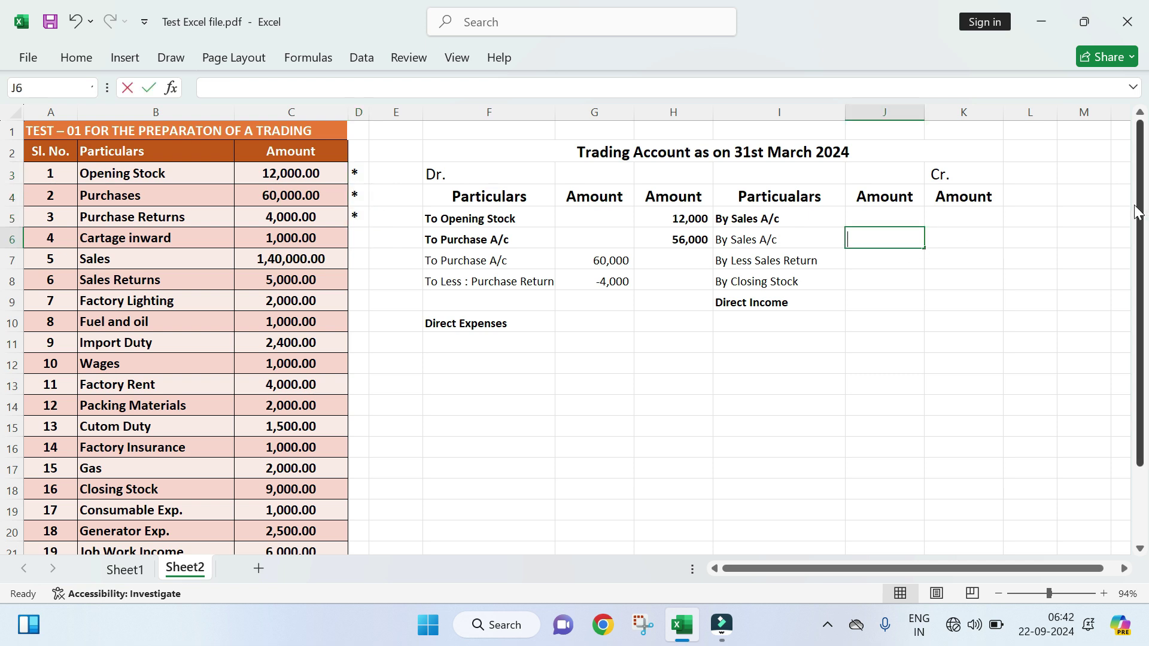
pyautogui.write('1,40,00')
pyautogui.write('0000')
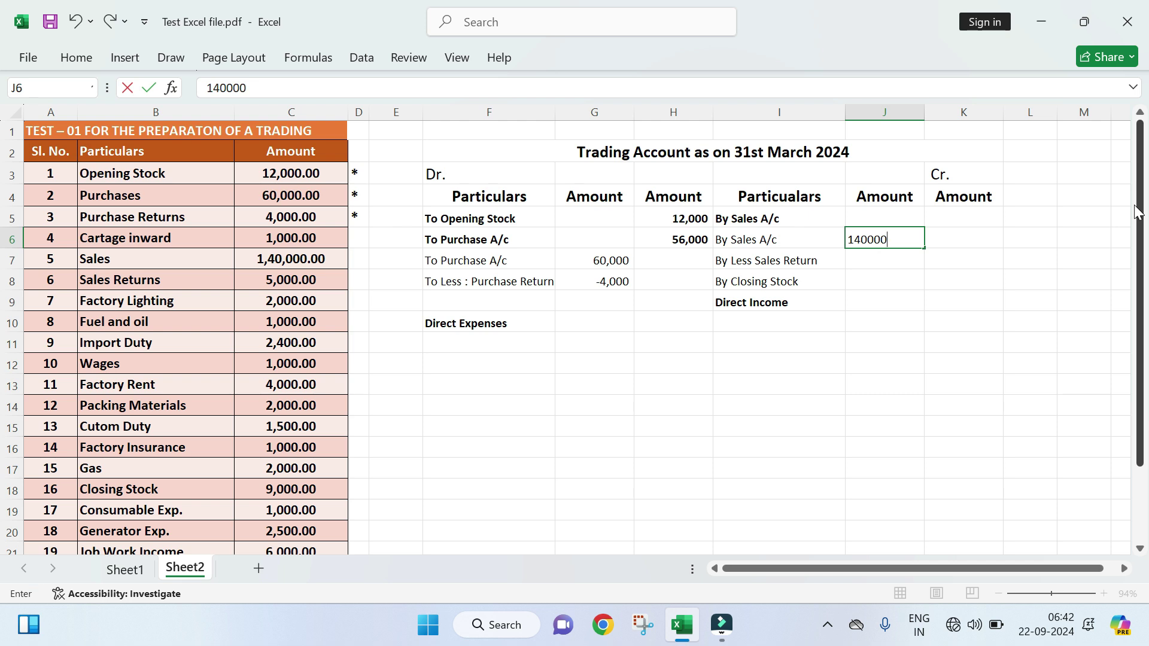
pyautogui.press('Return')
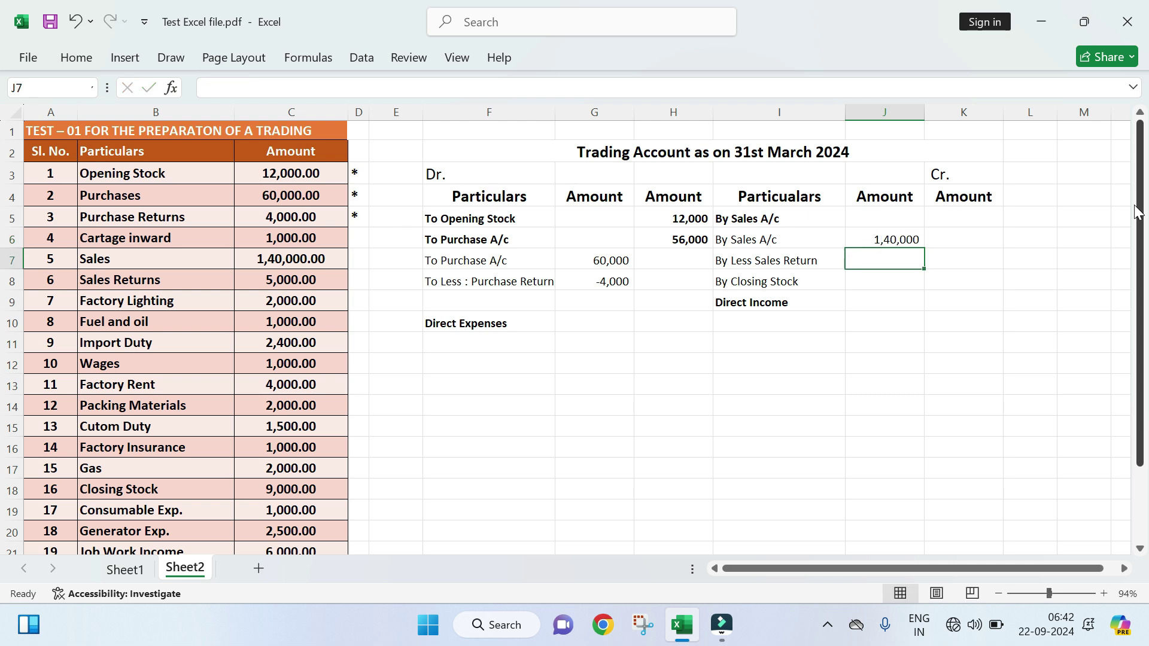
pyautogui.write('-5000')
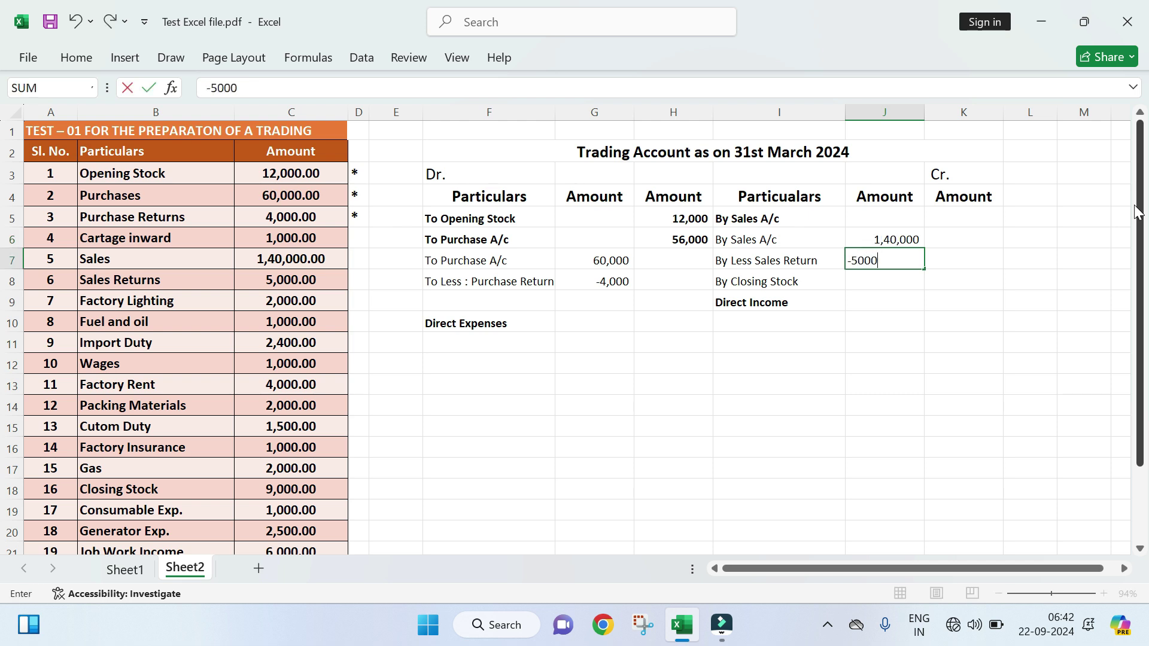
pyautogui.press('Return')
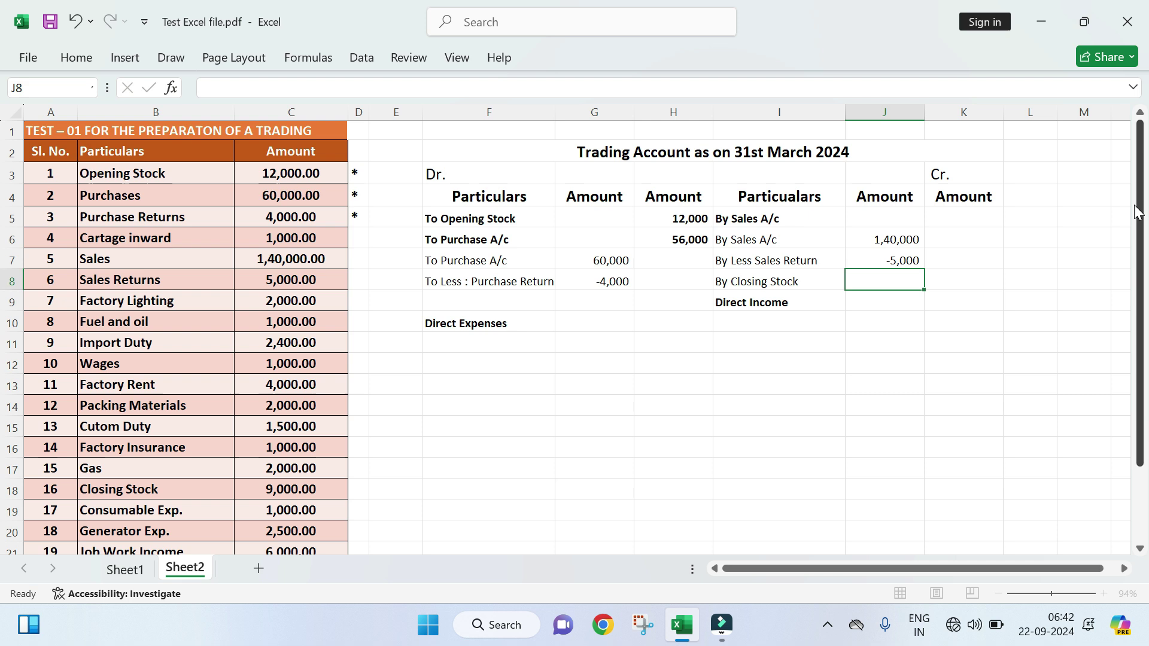
# Step: Total J6:J7 with SUM in K5 beside the bold By Sales A/c heading
pyautogui.click(972, 213)
pyautogui.write('=')
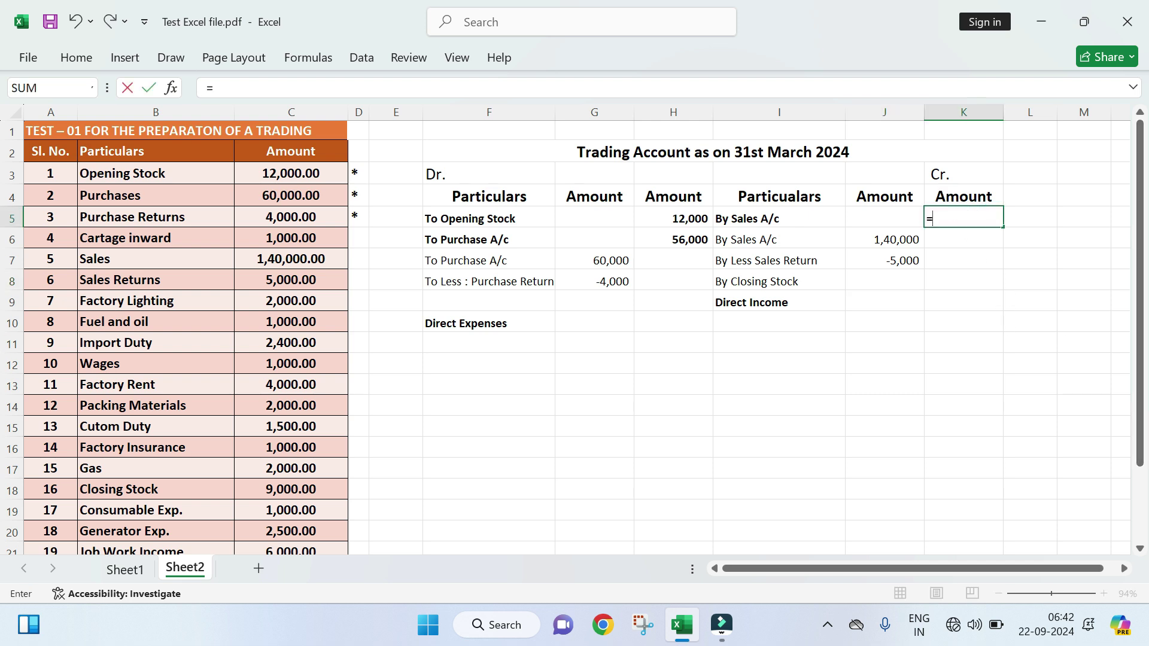
pyautogui.write('SUM(')
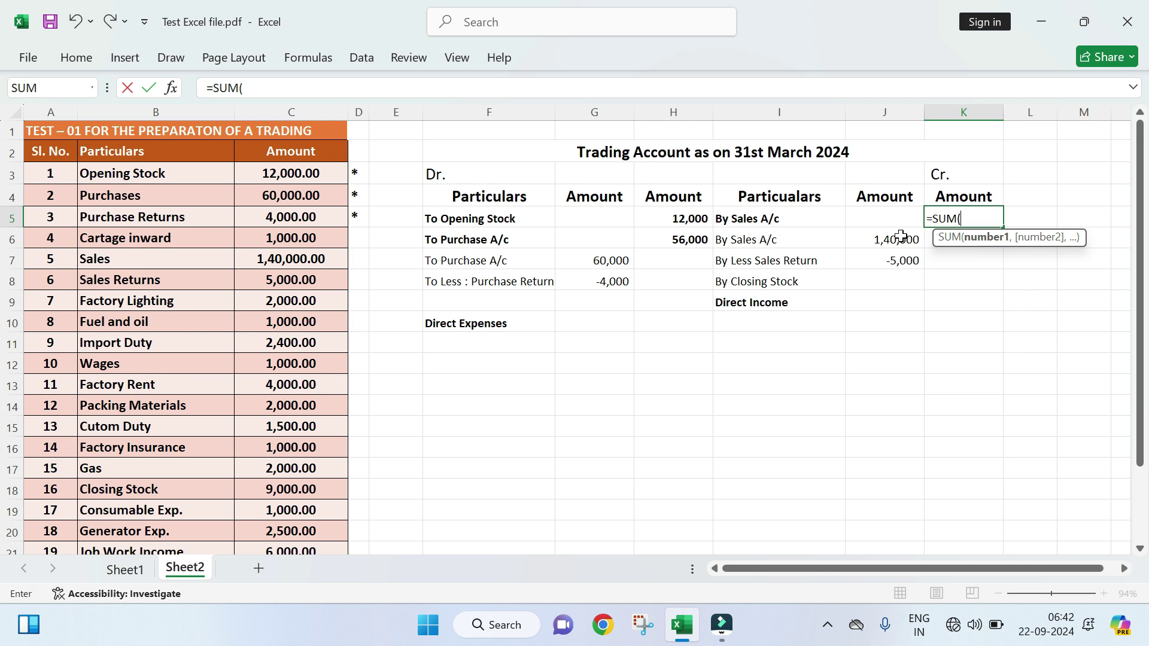
pyautogui.moveTo(897, 238); pyautogui.dragTo(900, 259)
pyautogui.press('Return')
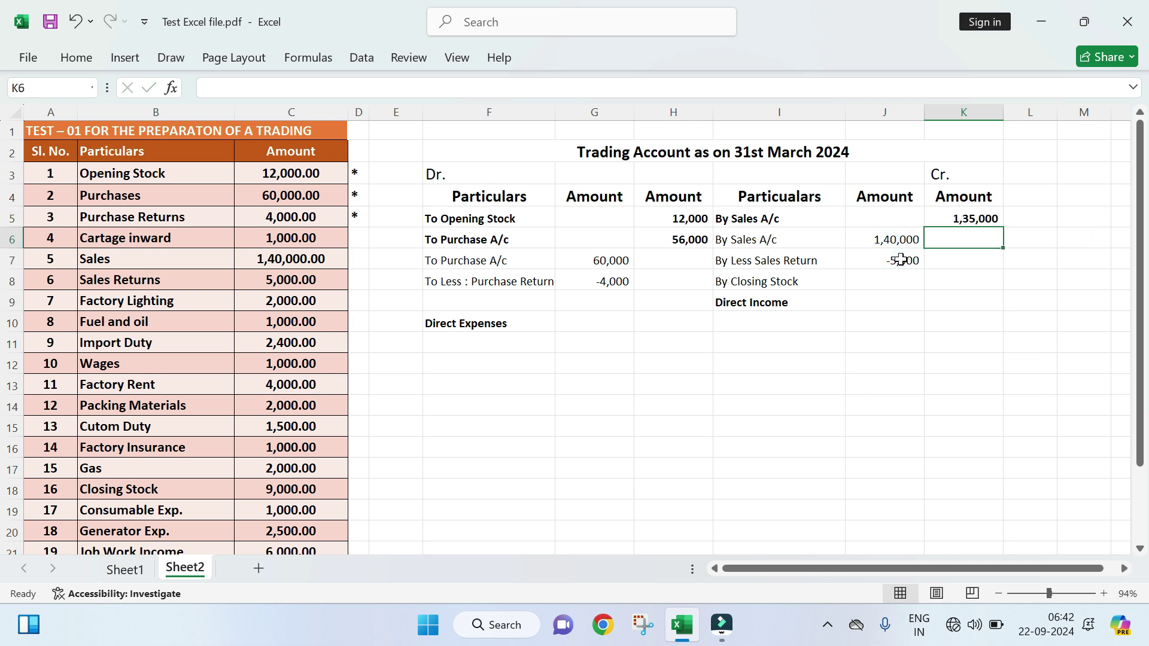
# Step: Enter 9000 for closing stock in K8 and mark the Closing Stock row with an asterisk in D18
pyautogui.click(969, 280)
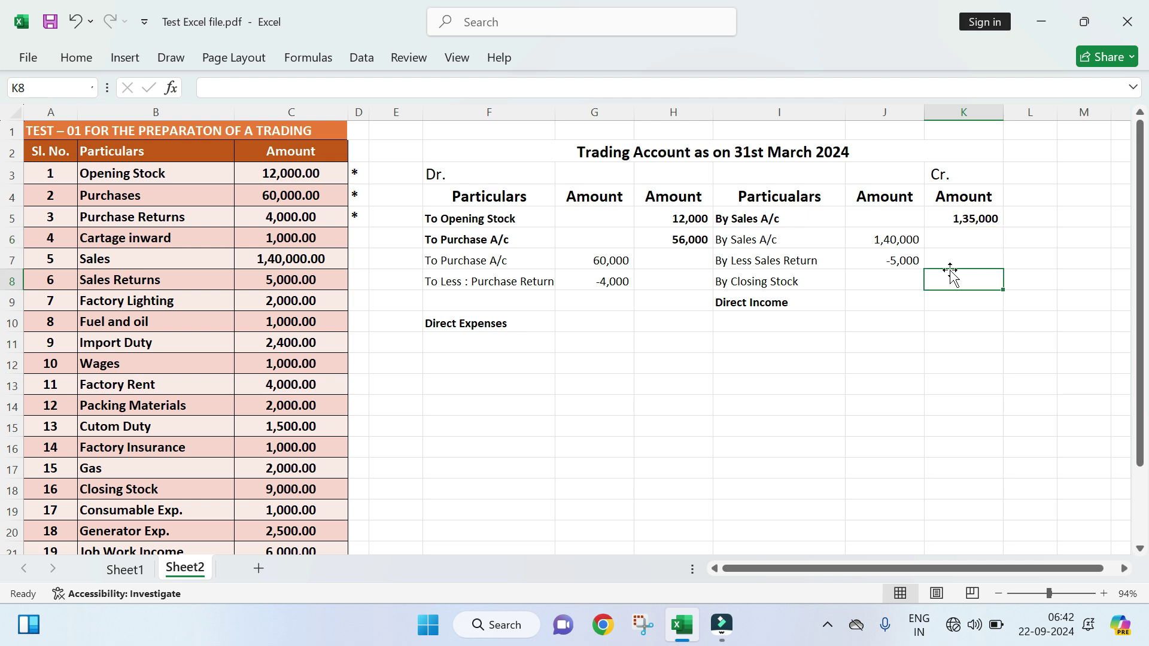
pyautogui.scroll(-2, 179, 412)
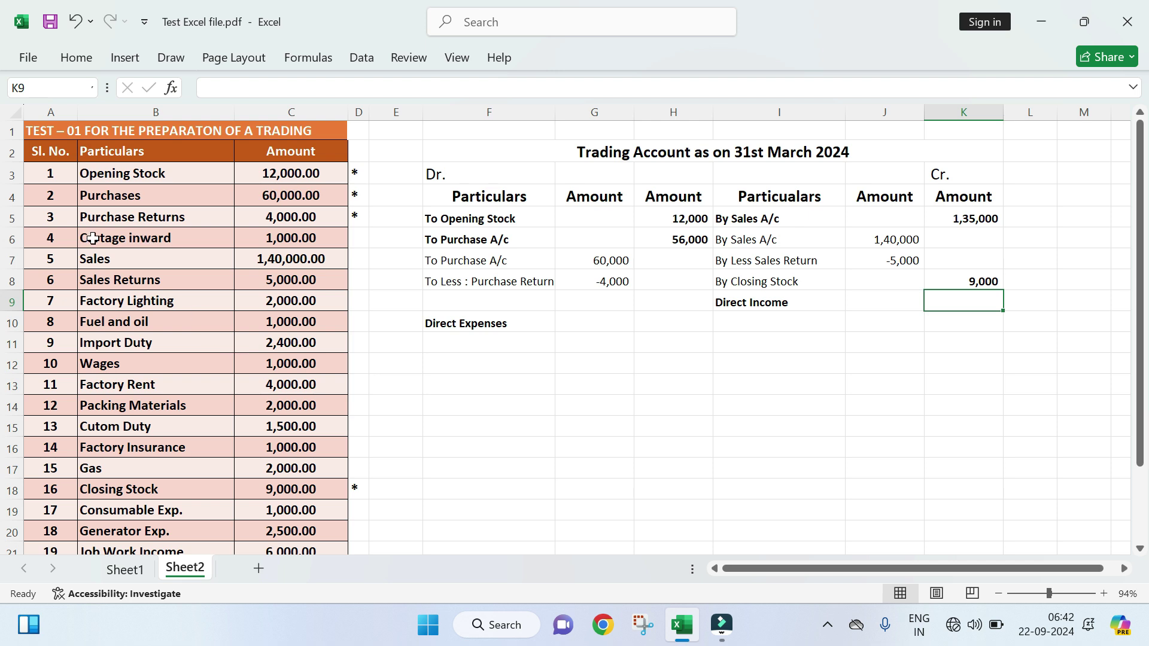
# Step: Copy the direct expense names and amounts, Cartage inward and Factory Lighting through Gas, and paste them as values from F11 under Direct Expenses
pyautogui.moveTo(85, 238); pyautogui.dragTo(277, 241)
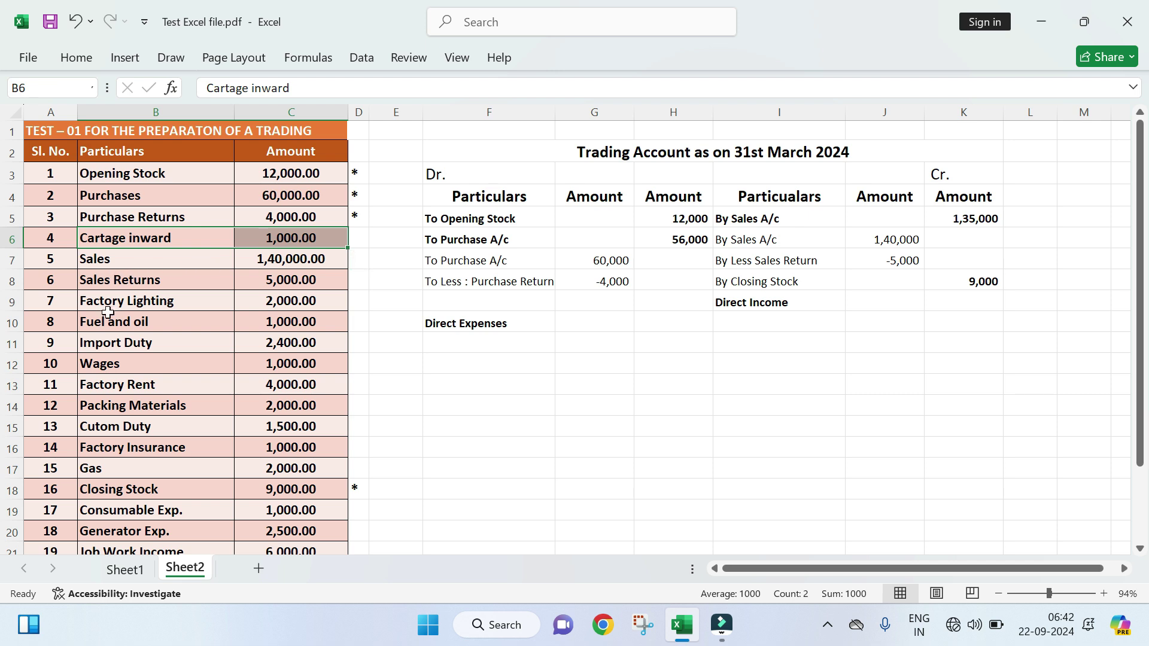
pyautogui.moveTo(87, 307); pyautogui.dragTo(275, 303)
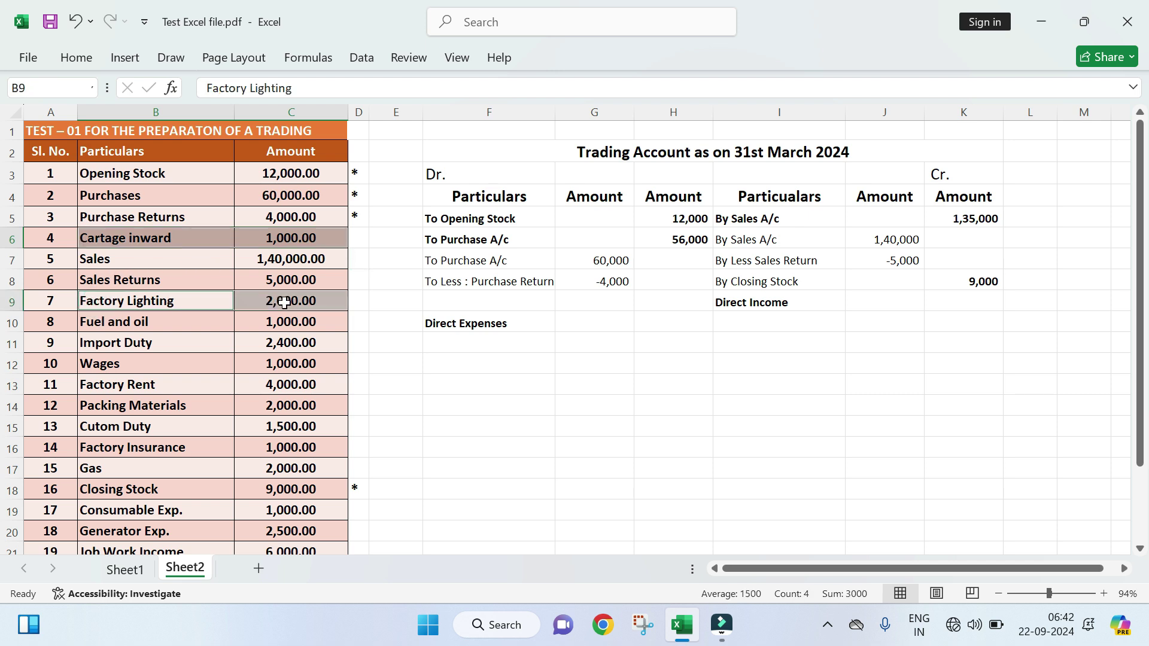
pyautogui.moveTo(109, 325); pyautogui.dragTo(328, 320)
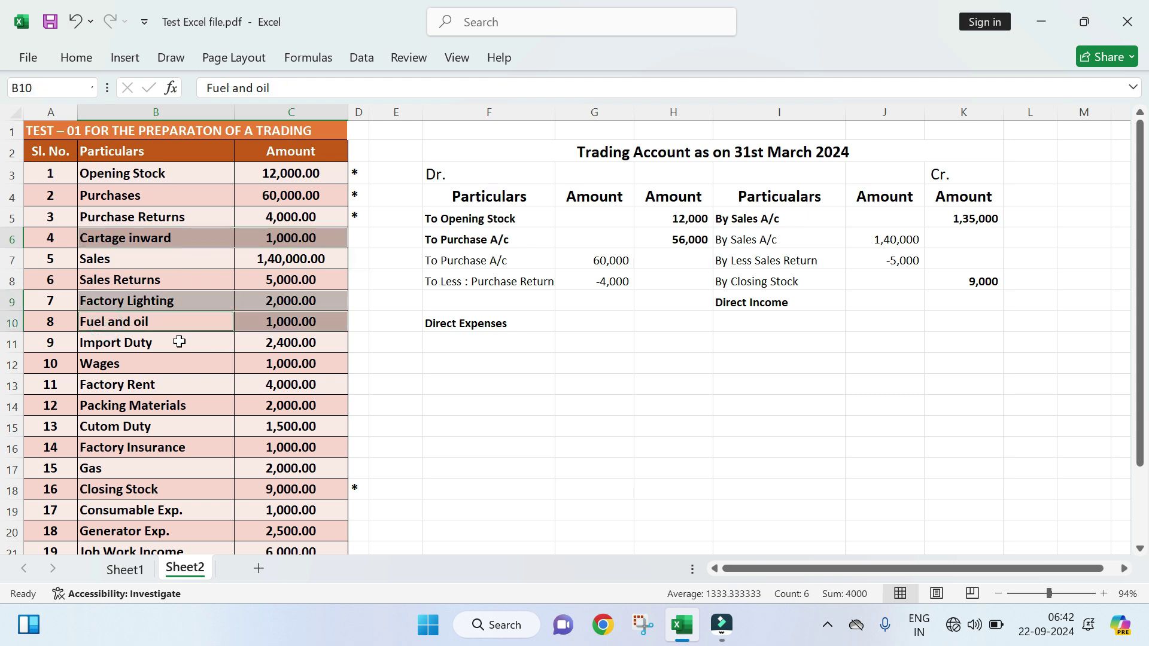
pyautogui.moveTo(131, 346); pyautogui.dragTo(258, 343)
pyautogui.moveTo(123, 361); pyautogui.dragTo(270, 360)
pyautogui.moveTo(93, 386); pyautogui.dragTo(296, 384)
pyautogui.moveTo(96, 407); pyautogui.dragTo(269, 406)
pyautogui.moveTo(94, 426); pyautogui.dragTo(274, 422)
pyautogui.moveTo(96, 448); pyautogui.dragTo(293, 448)
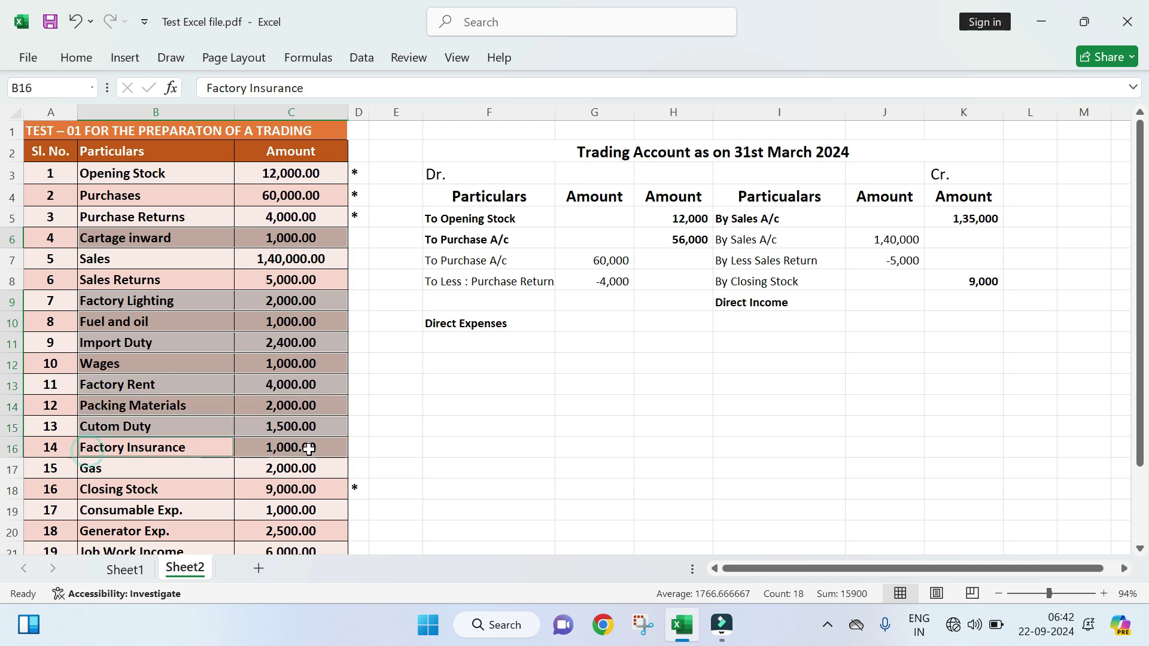
pyautogui.moveTo(99, 468); pyautogui.dragTo(264, 469)
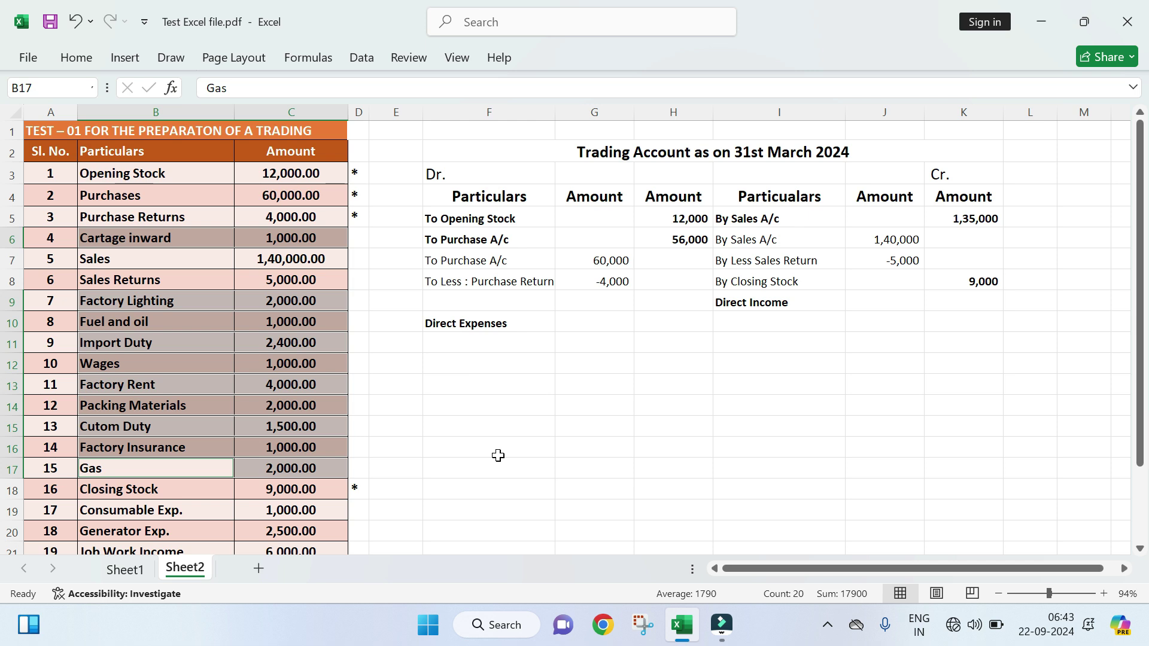
pyautogui.hotkey('ctrl', 'c')
pyautogui.rightClick(461, 341)
pyautogui.click(526, 124)
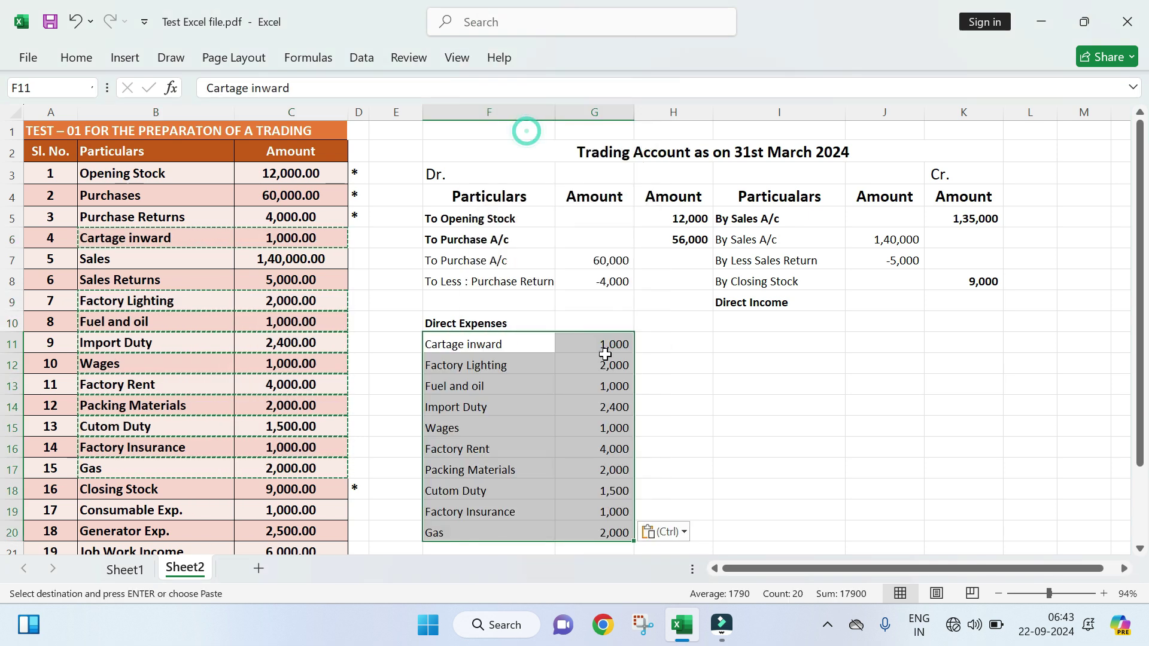
# Step: Fill the asterisk in D5 down column D to the Gas row, marking the particulars above Closing Stock
pyautogui.scroll(-2, 609, 356)
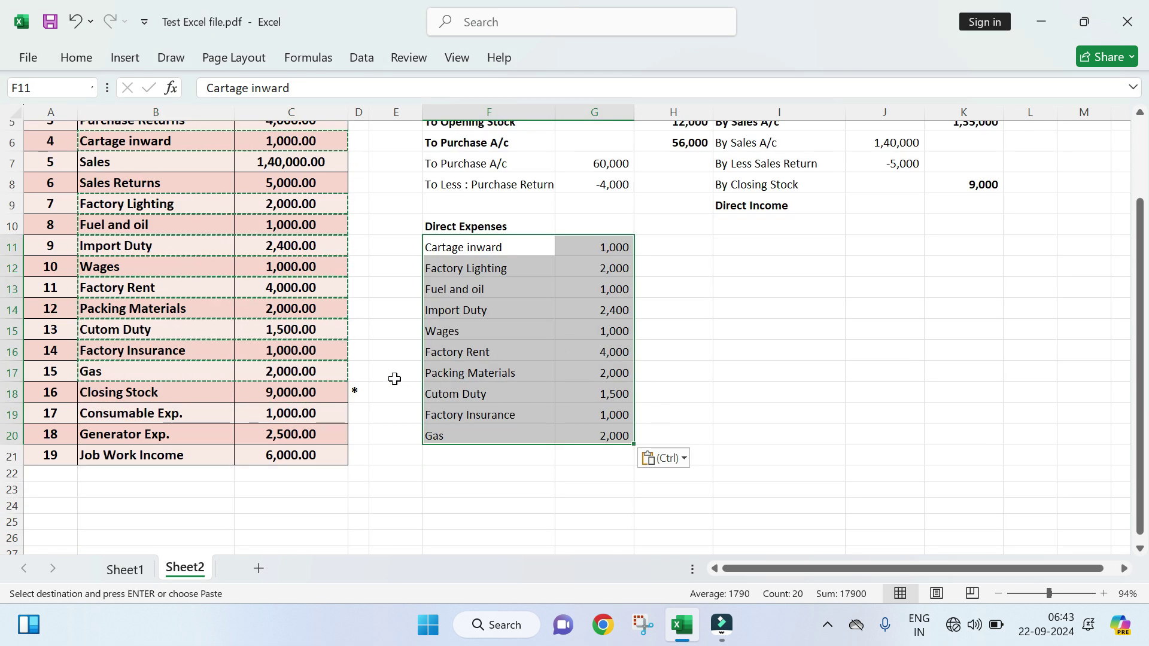
pyautogui.scroll(1, 386, 379)
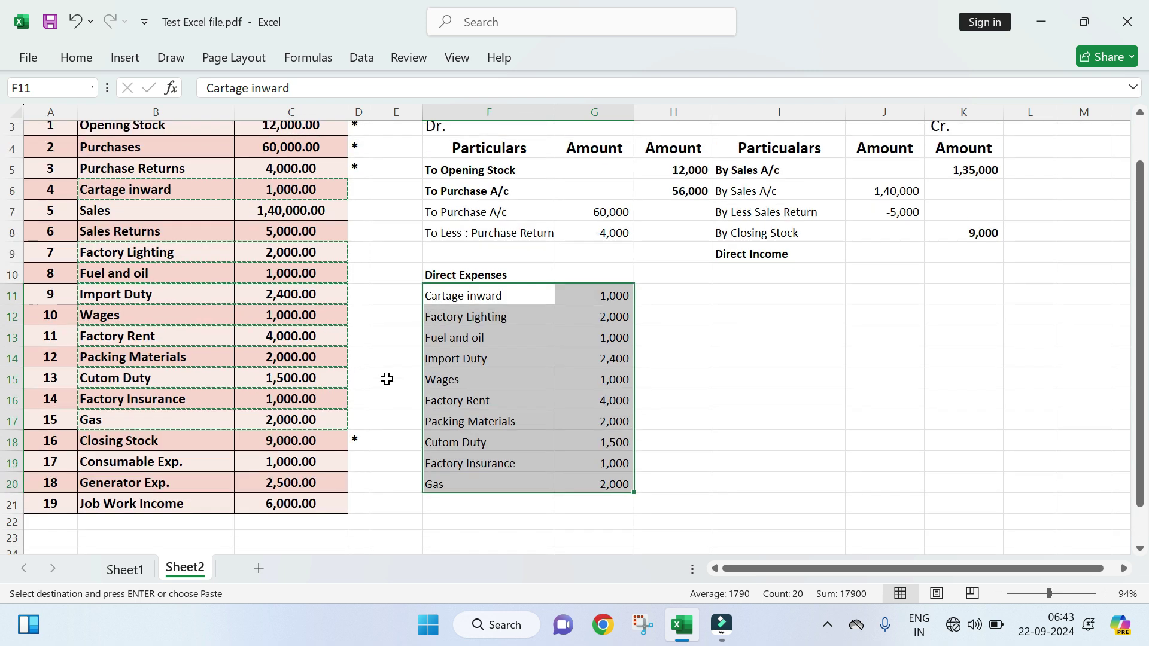
pyautogui.click(363, 169)
pyautogui.doubleClick(369, 178)
# Step: Copy Consumable Exp. and Generator Exp. with their amounts as values to F21, and fill the asterisk from D18 down to D20
pyautogui.moveTo(125, 460); pyautogui.dragTo(298, 483)
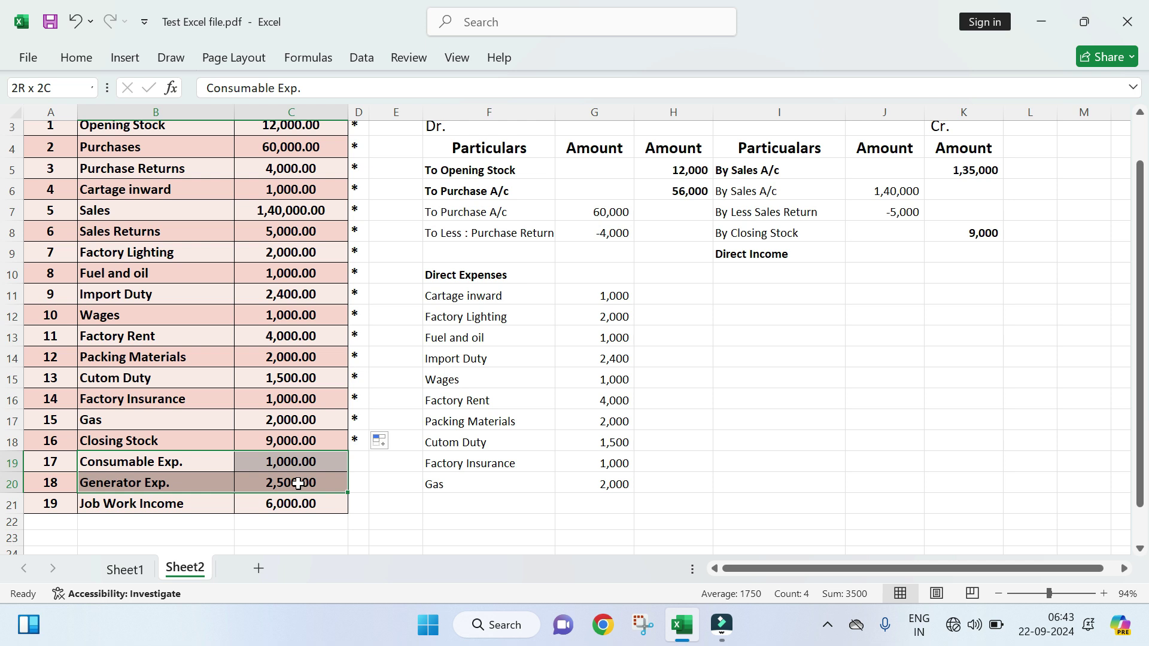
pyautogui.moveTo(298, 484); pyautogui.dragTo(298, 482)
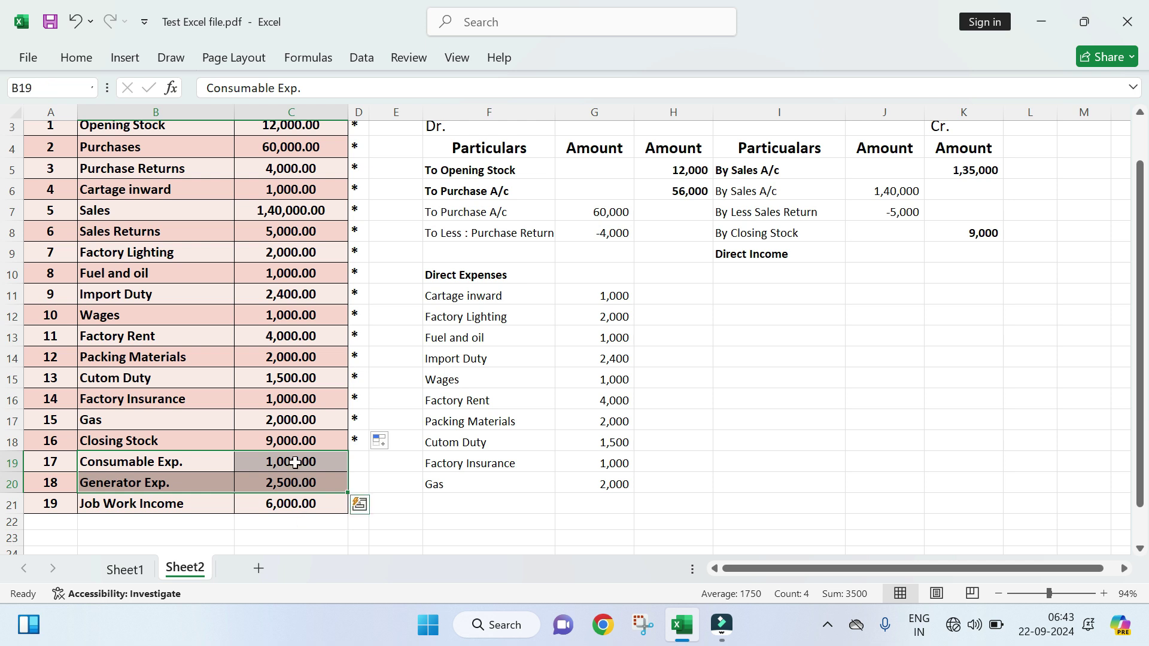
pyautogui.hotkey('ctrl', 'c')
pyautogui.click(465, 499)
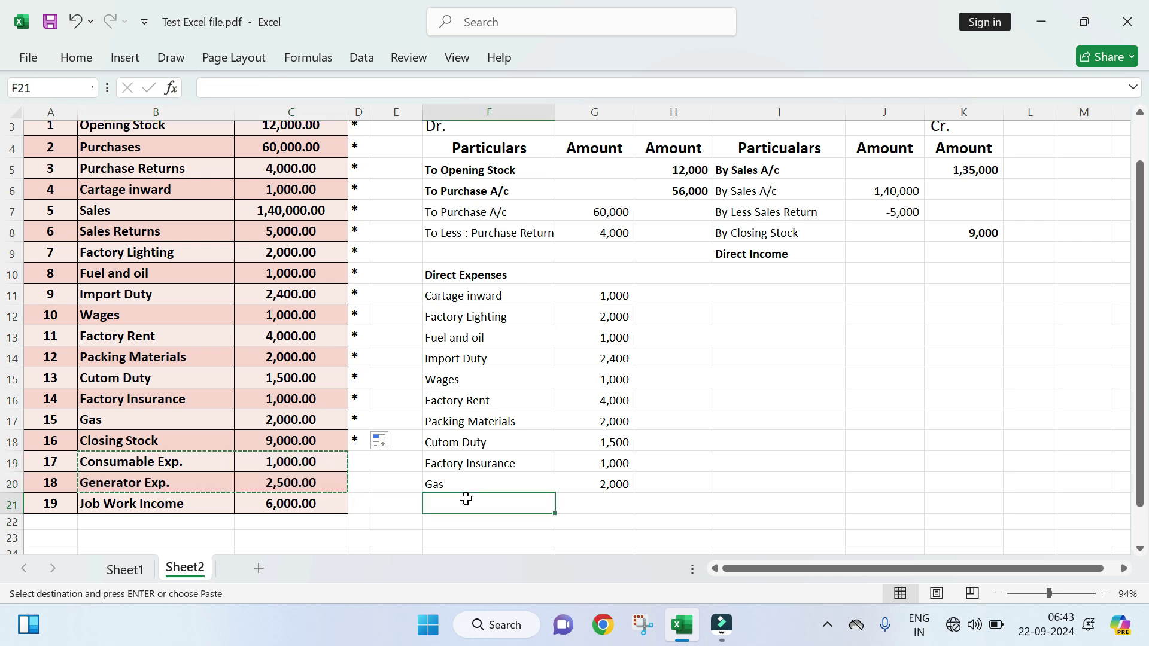
pyautogui.rightClick(466, 499)
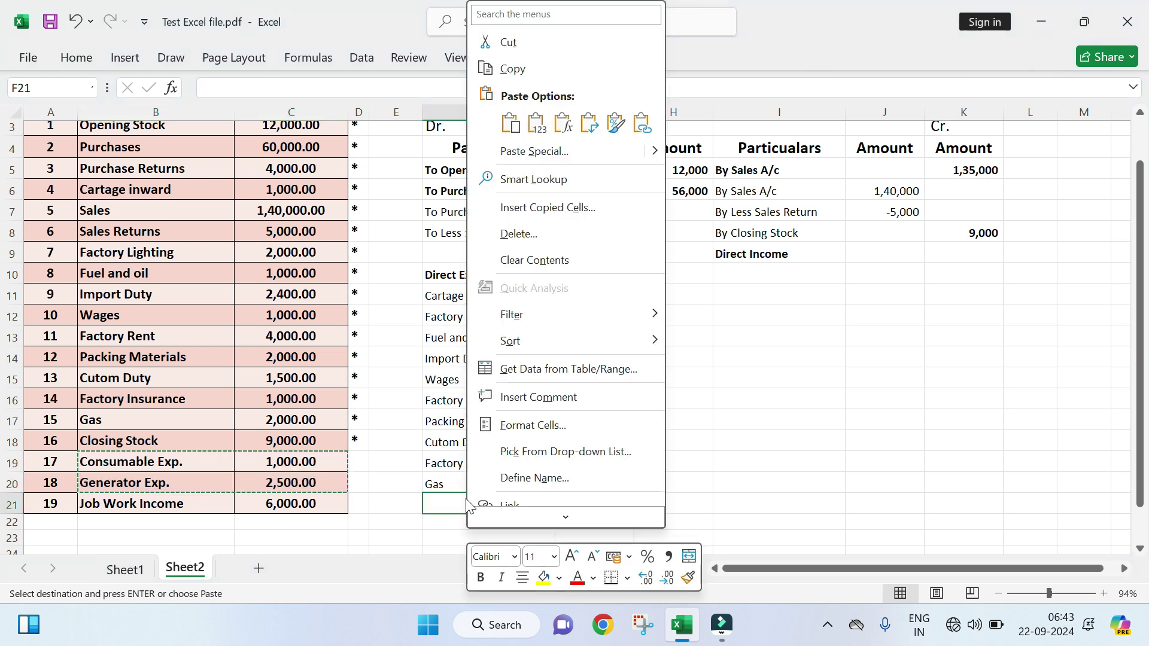
pyautogui.click(536, 123)
pyautogui.click(360, 441)
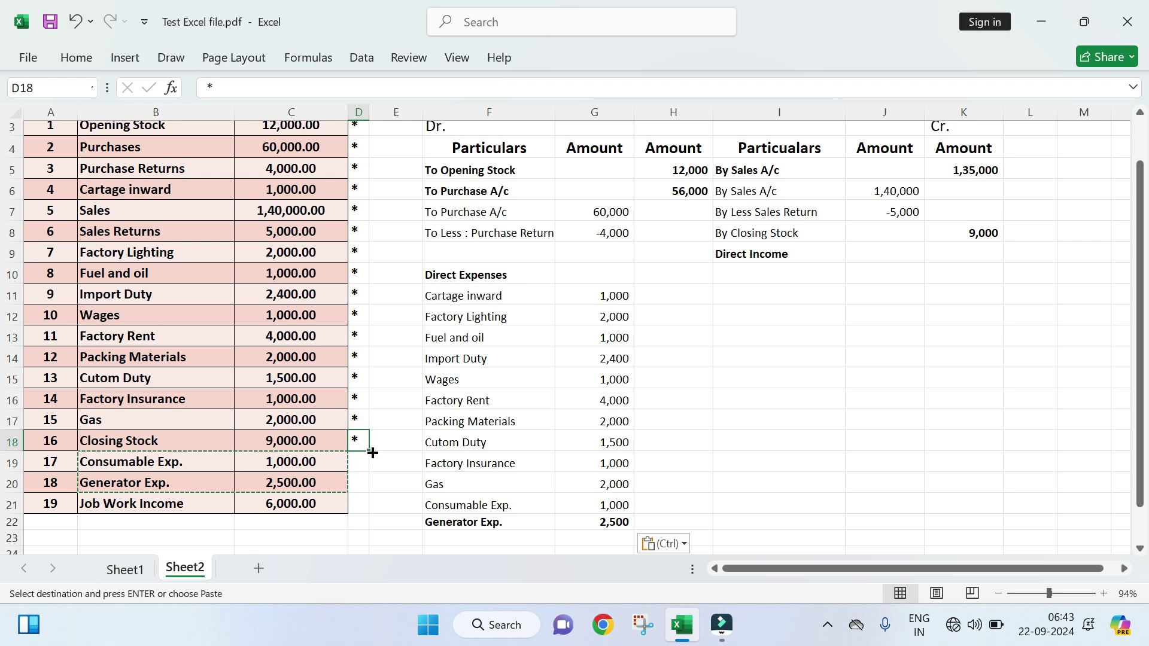
pyautogui.moveTo(368, 452); pyautogui.dragTo(363, 488)
# Step: Copy Job Work Income with its amount as values to I10, and fill the asterisk from D20 down to D21
pyautogui.moveTo(87, 507); pyautogui.dragTo(275, 505)
pyautogui.hotkey('ctrl', 'c')
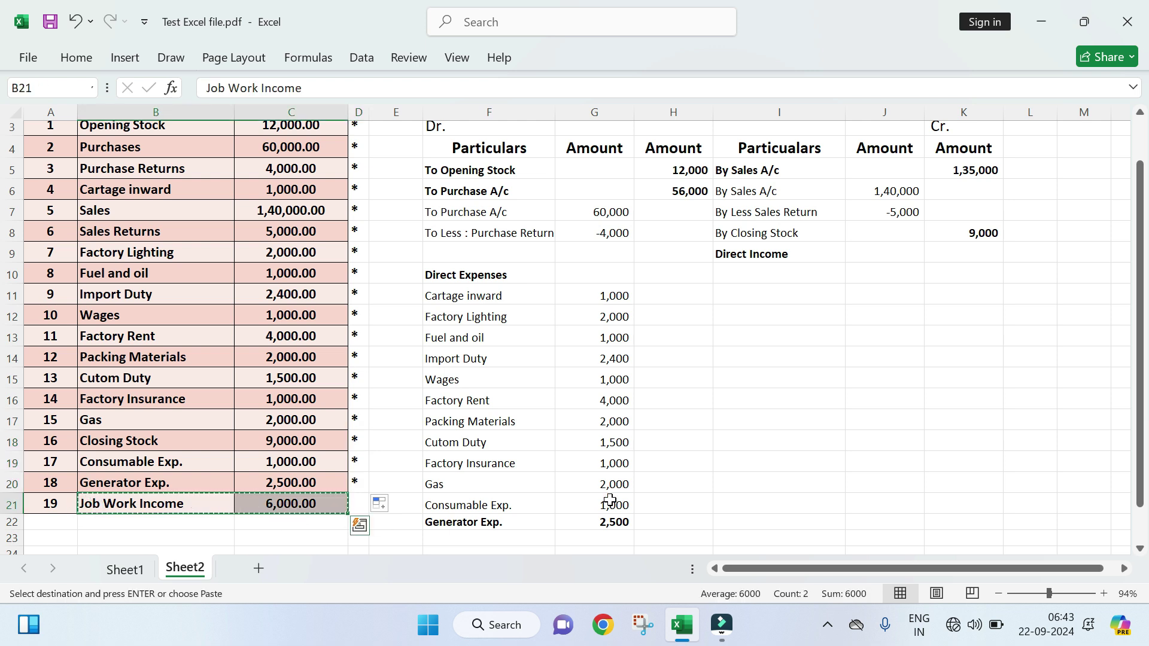
pyautogui.click(766, 279)
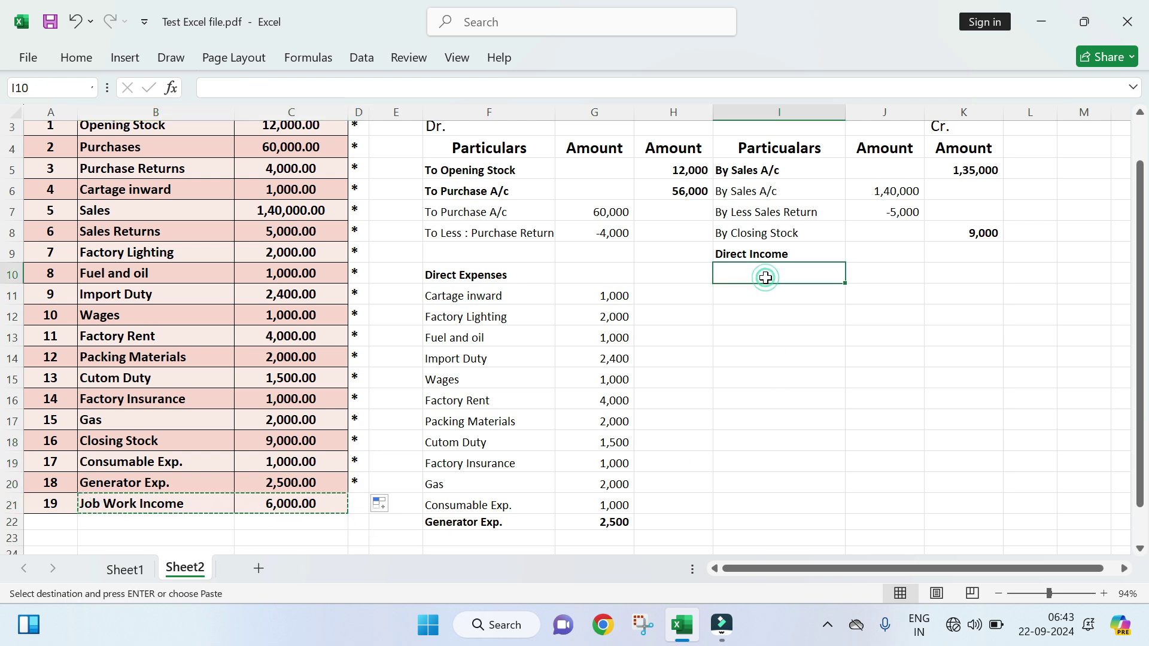
pyautogui.rightClick(766, 279)
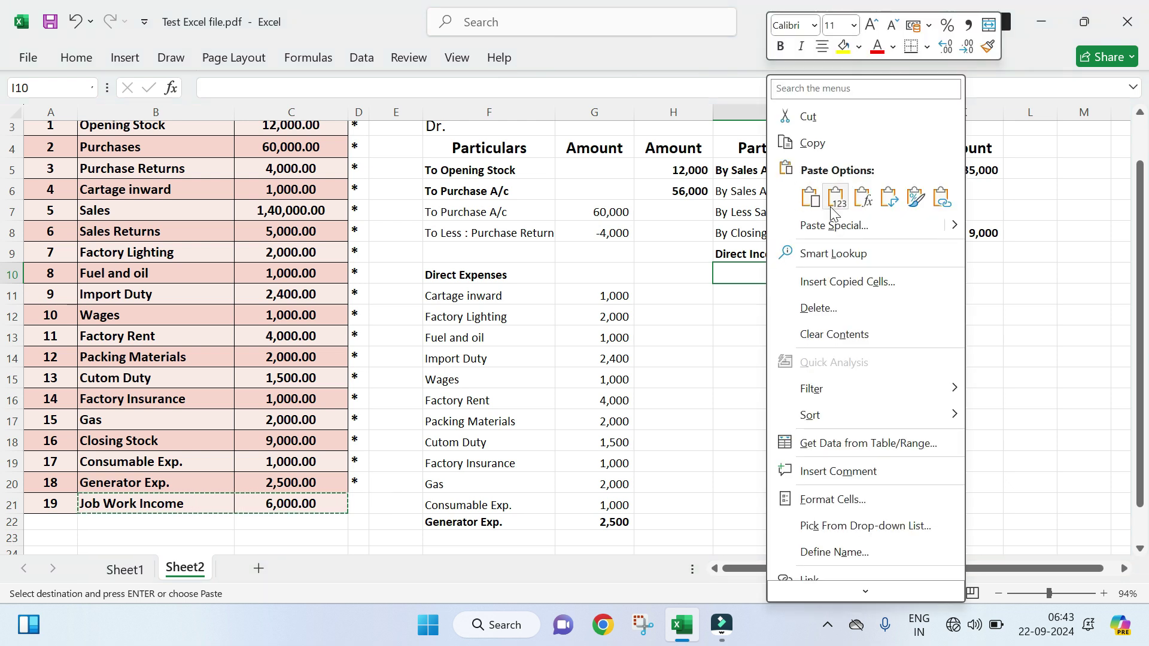
pyautogui.click(835, 198)
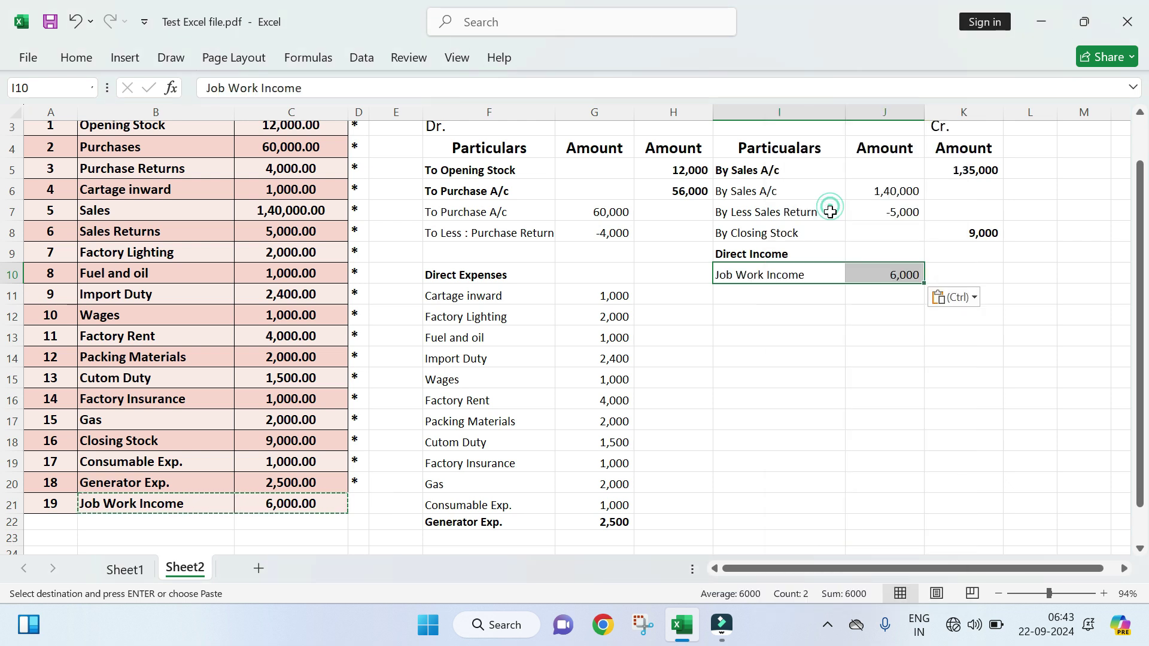
pyautogui.click(355, 482)
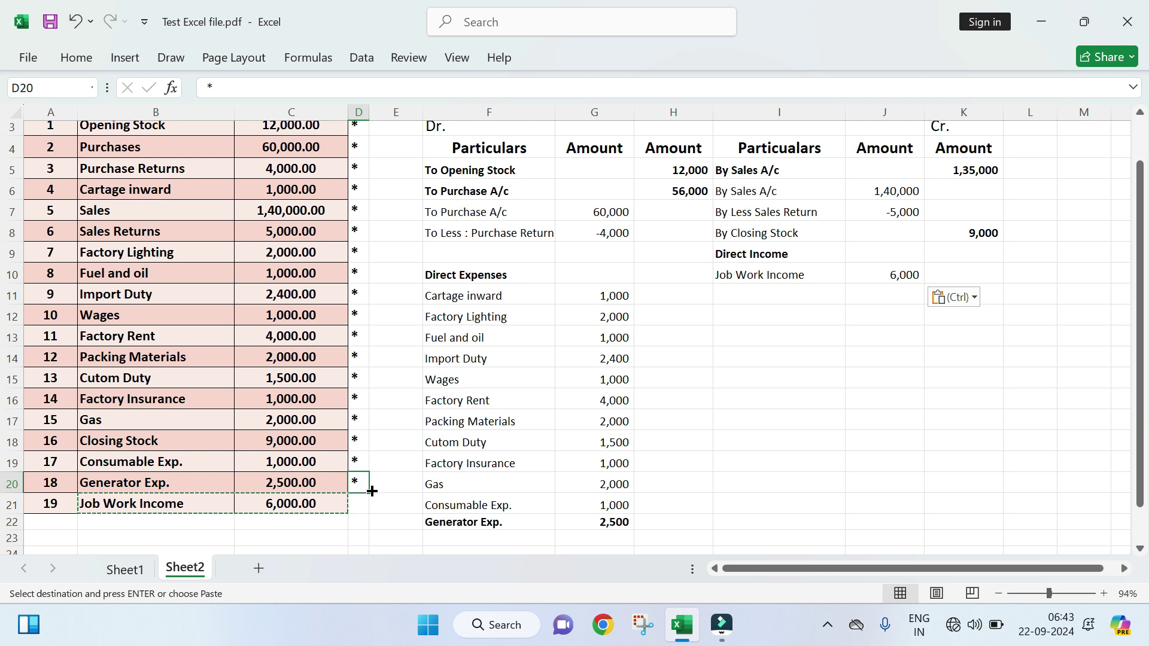
pyautogui.moveTo(366, 493); pyautogui.dragTo(366, 505)
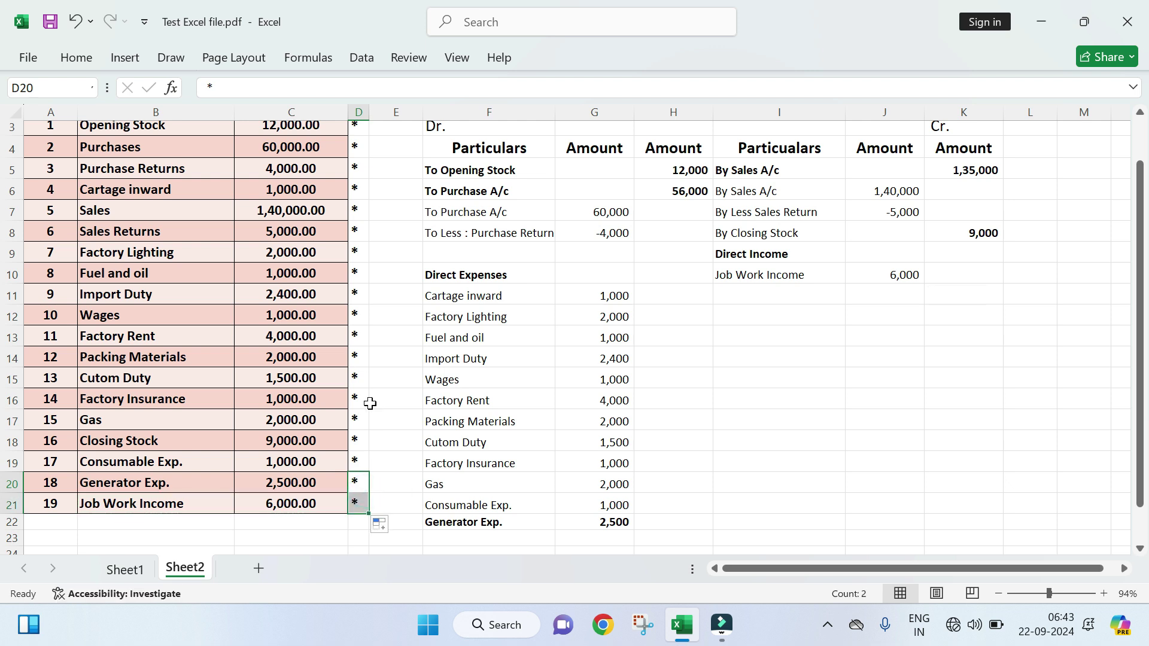
# Step: Sum the direct expense amounts G11:G22 in H10, beside the Direct Expenses heading
pyautogui.scroll(1, 343, 381)
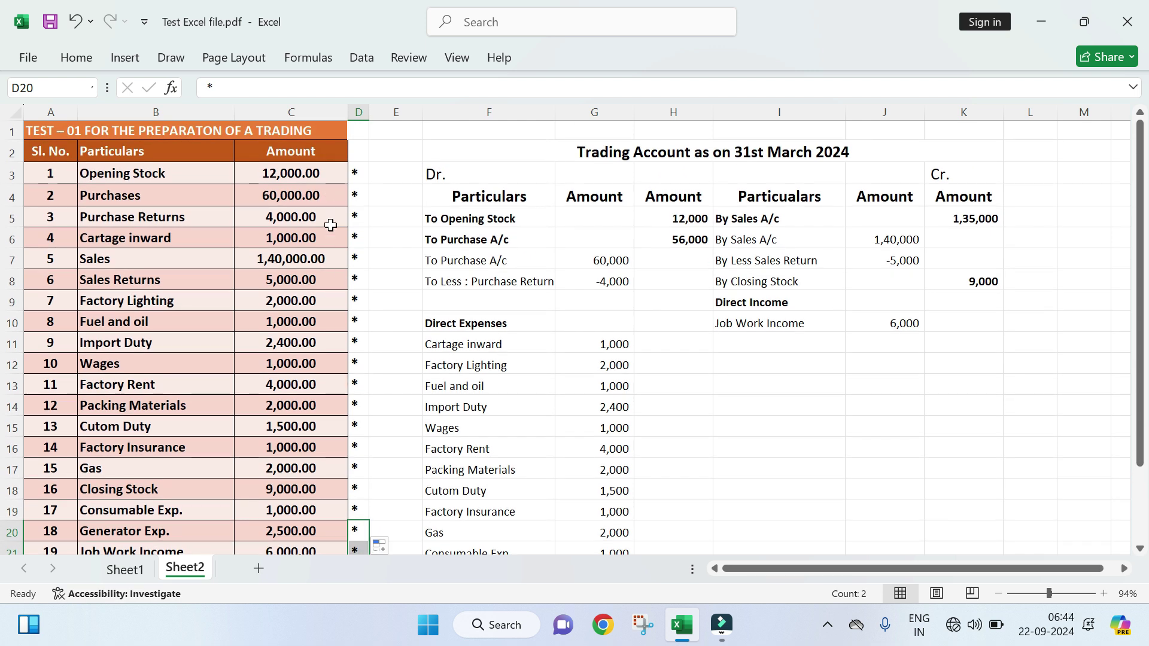
pyautogui.scroll(-2, 345, 362)
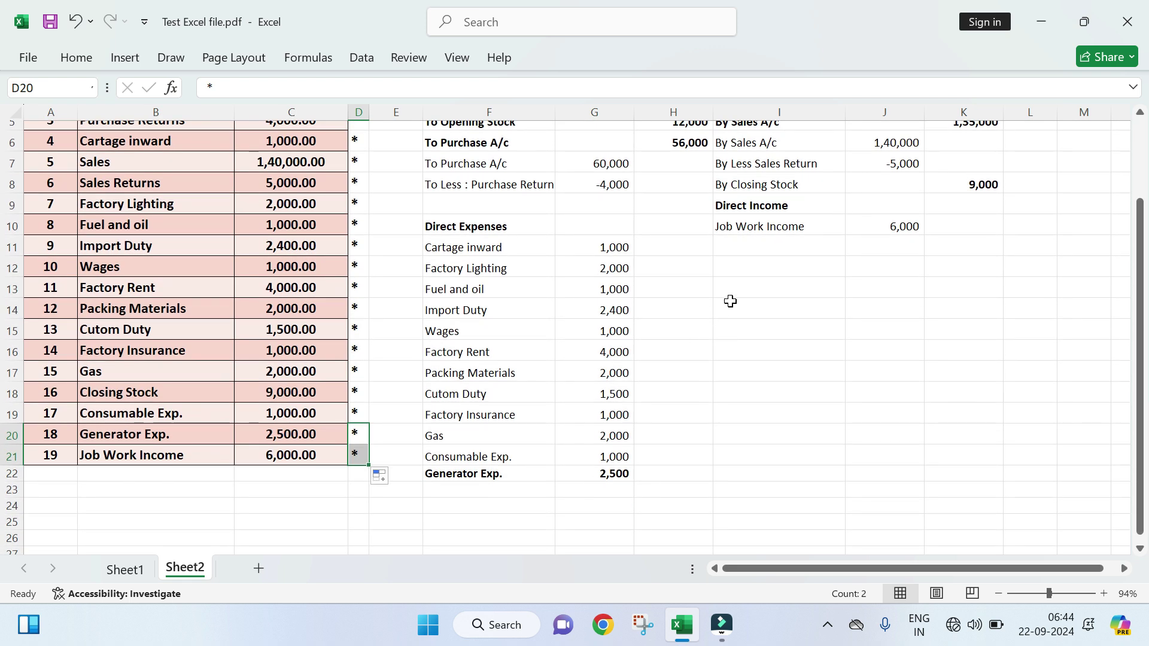
pyautogui.scroll(2, 730, 301)
pyautogui.click(678, 316)
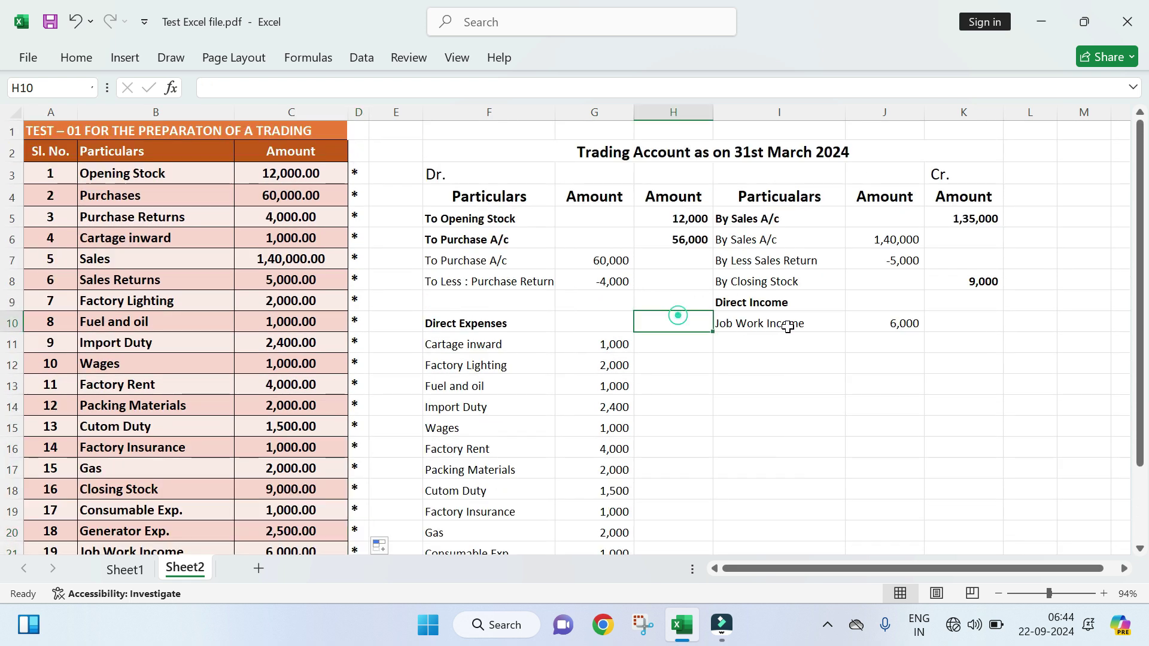
pyautogui.write('=sum')
pyautogui.press('Tab')
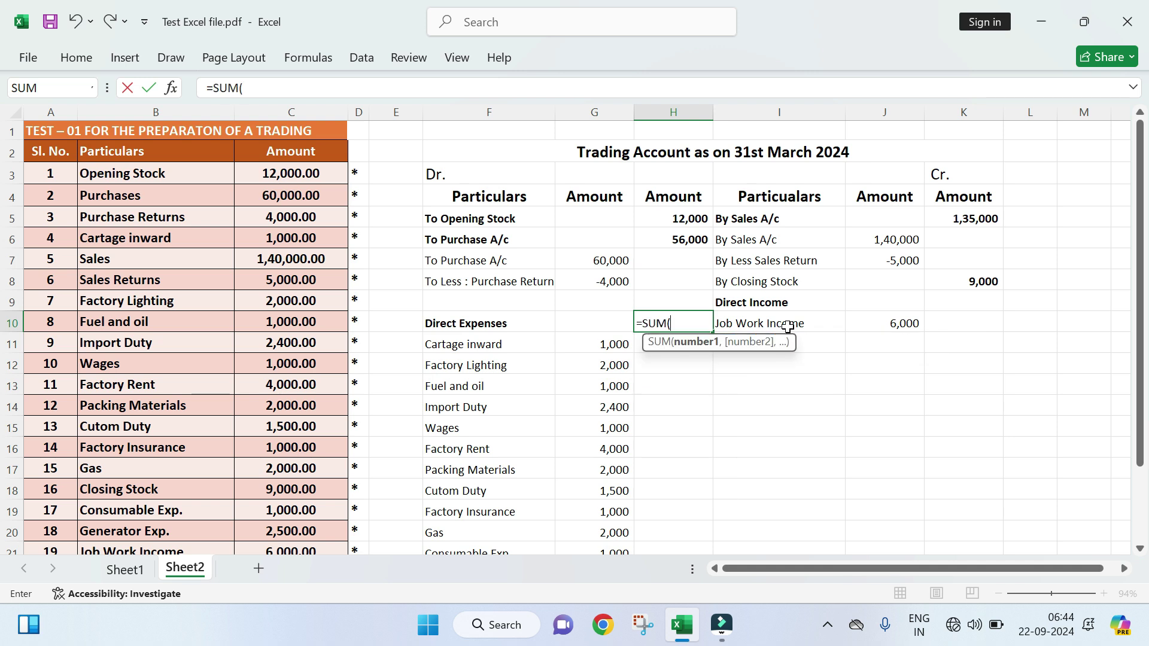
pyautogui.moveTo(616, 344); pyautogui.dragTo(610, 508)
pyautogui.press('Return')
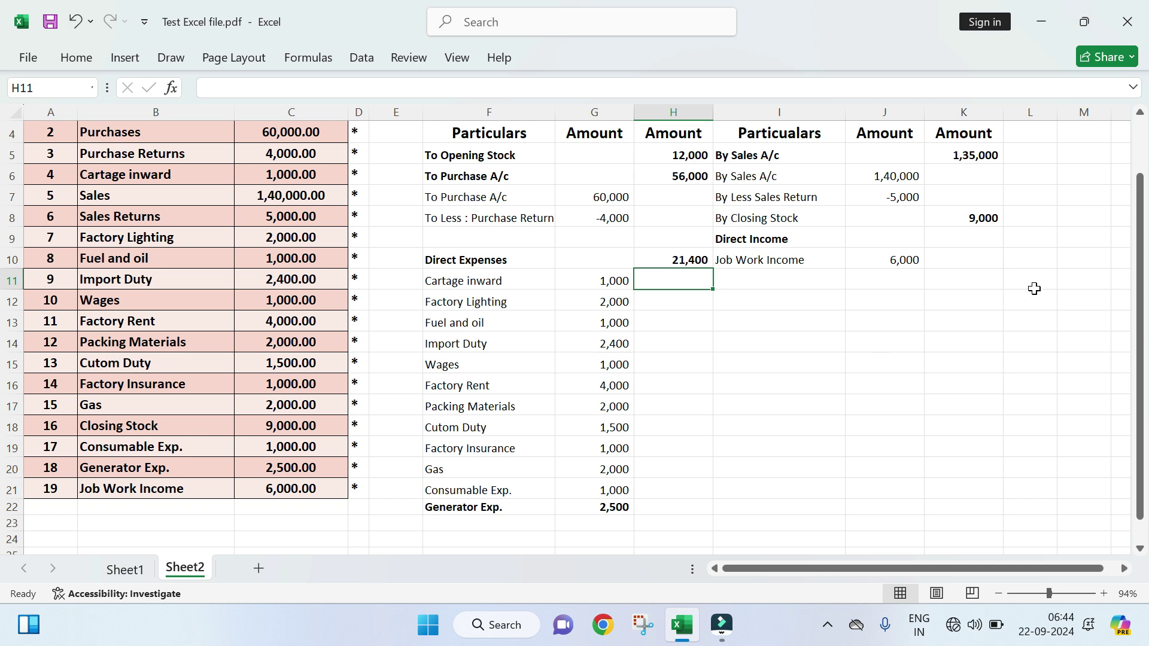
# Step: Link K9 beside the Direct Income heading to the Job Work Income amount in J10
pyautogui.click(964, 260)
pyautogui.click(986, 237)
pyautogui.write('=')
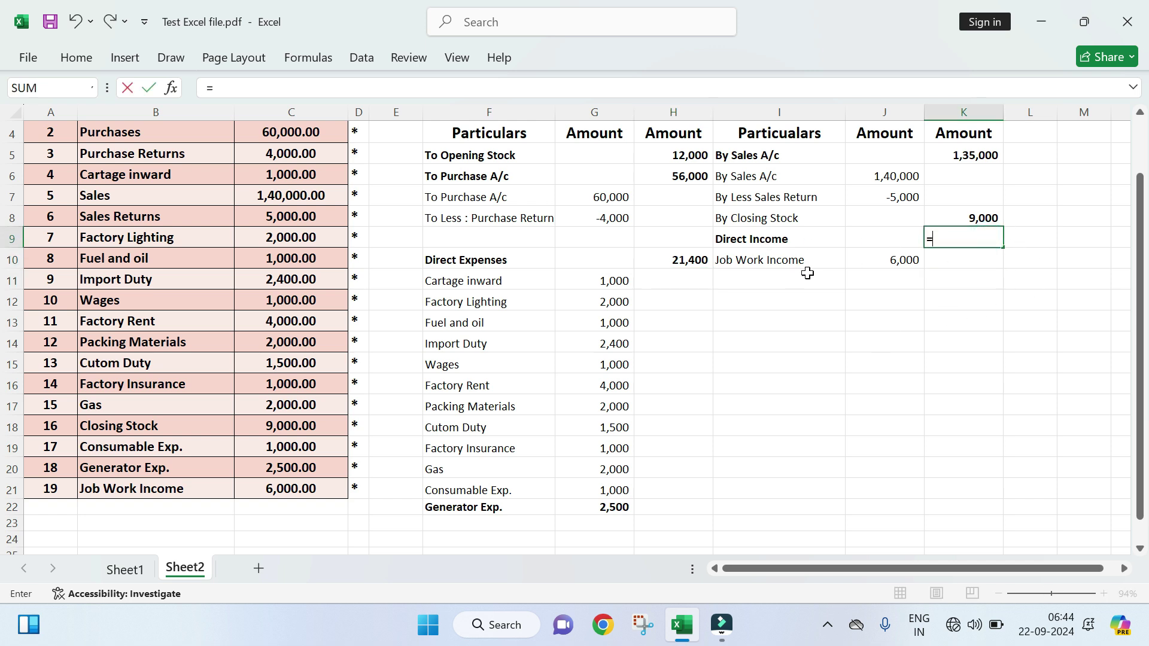
pyautogui.click(892, 265)
pyautogui.press('Return')
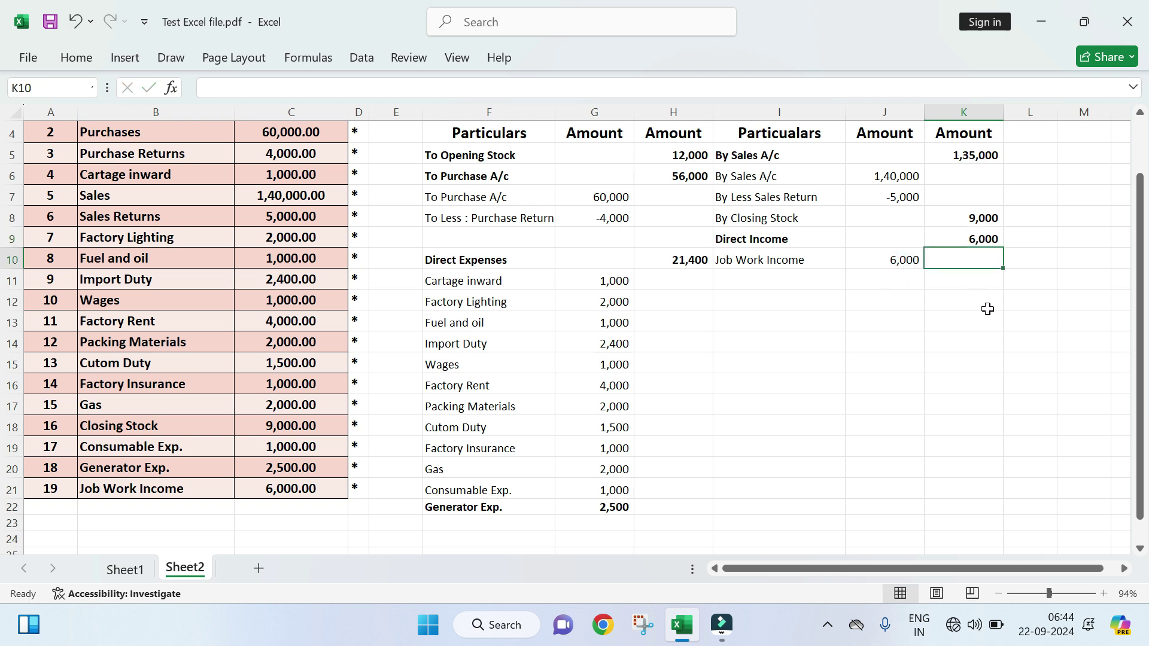
# Step: Enter the centred label Total in F25 and I25 for the debit and credit sides
pyautogui.scroll(-1, 778, 401)
pyautogui.click(464, 510)
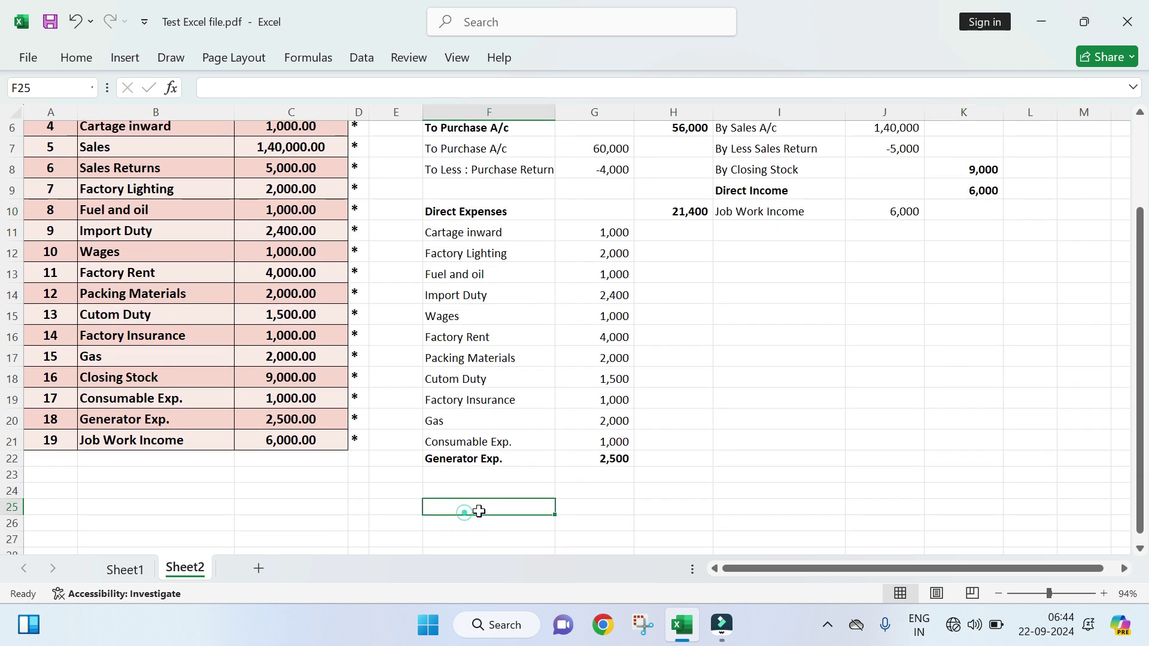
pyautogui.write('Tota')
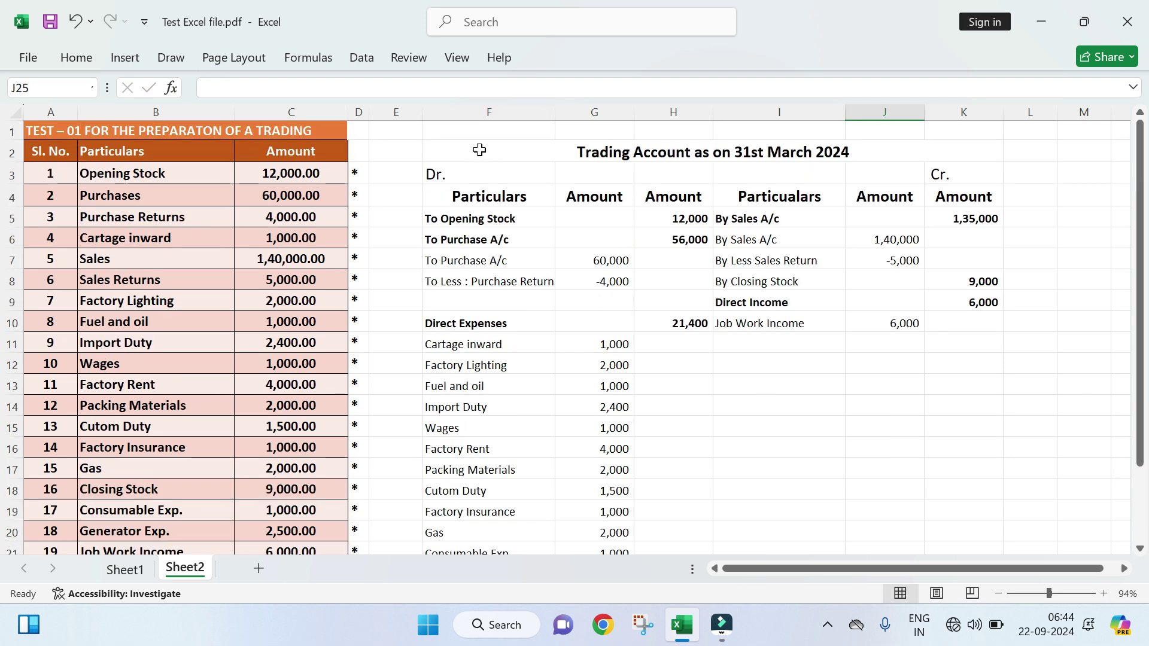
# Step: Apply borders to the Trading Account from its title in row 2 to the Total row, F2:K25
pyautogui.moveTo(478, 150); pyautogui.dragTo(616, 204)
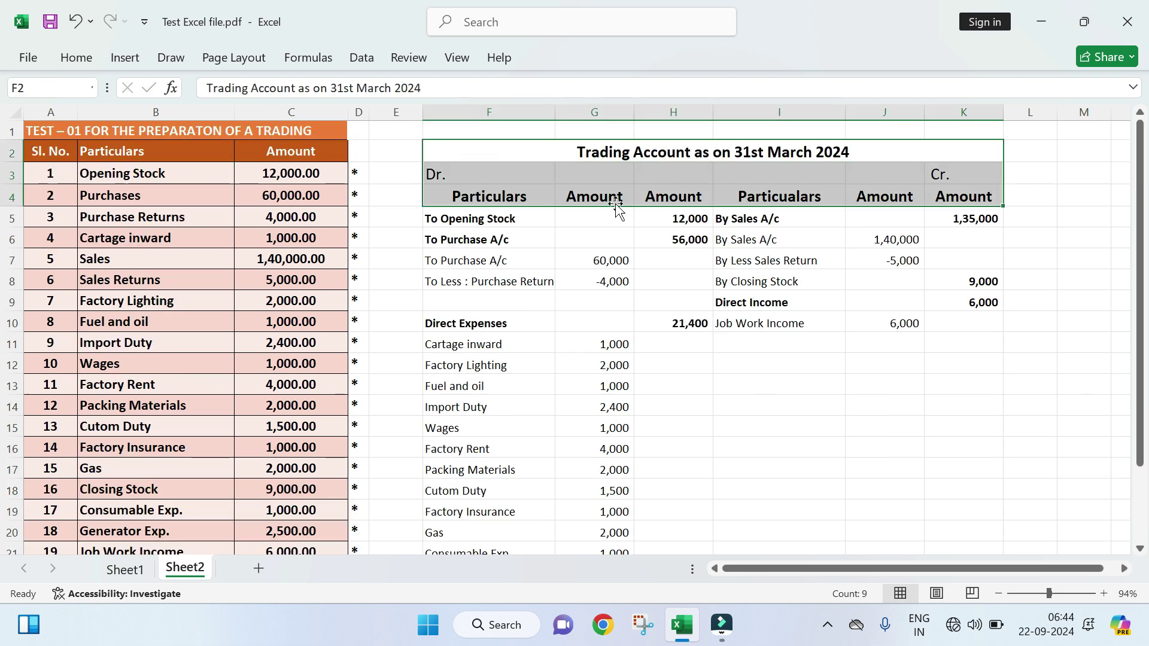
pyautogui.click(949, 450)
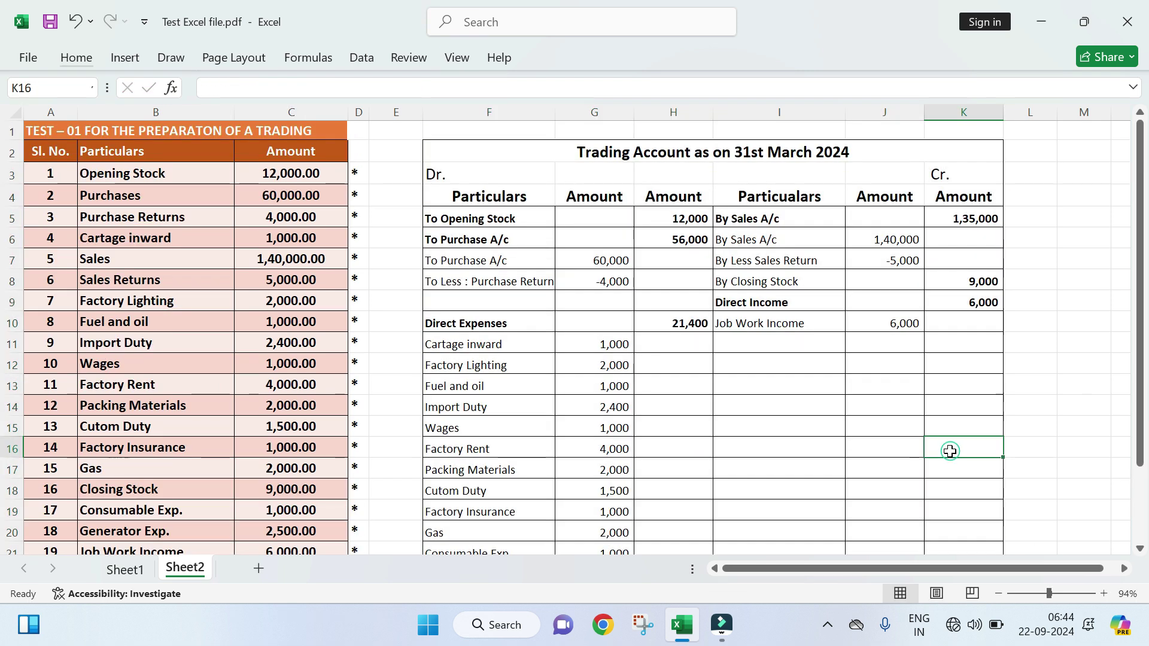
pyautogui.scroll(-2, 719, 297)
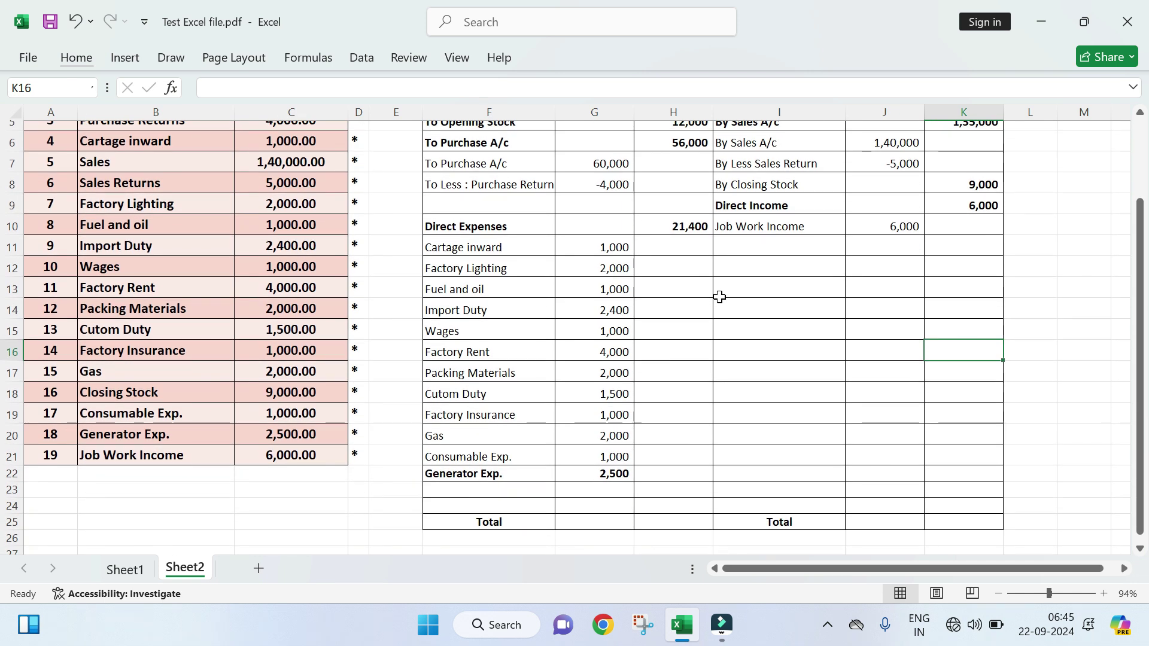
pyautogui.scroll(2, 719, 297)
pyautogui.scroll(-1, 719, 296)
pyautogui.scroll(1, 719, 297)
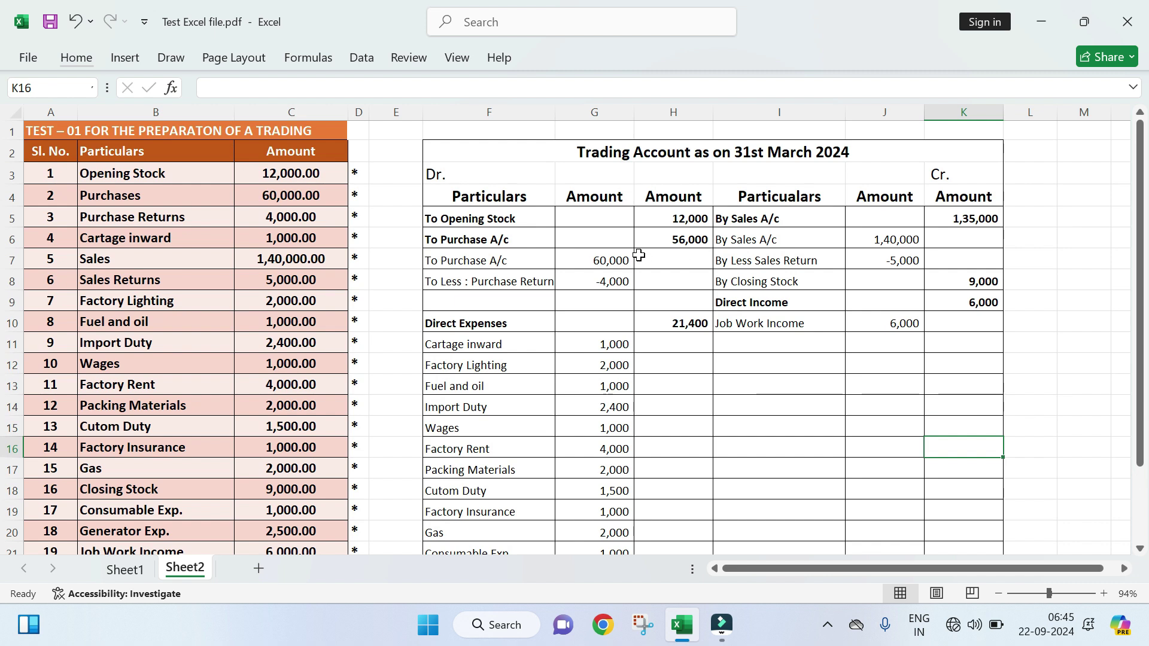
# Step: Total the credit side amounts from K5 downward with a SUM formula in K25
pyautogui.scroll(-2, 828, 228)
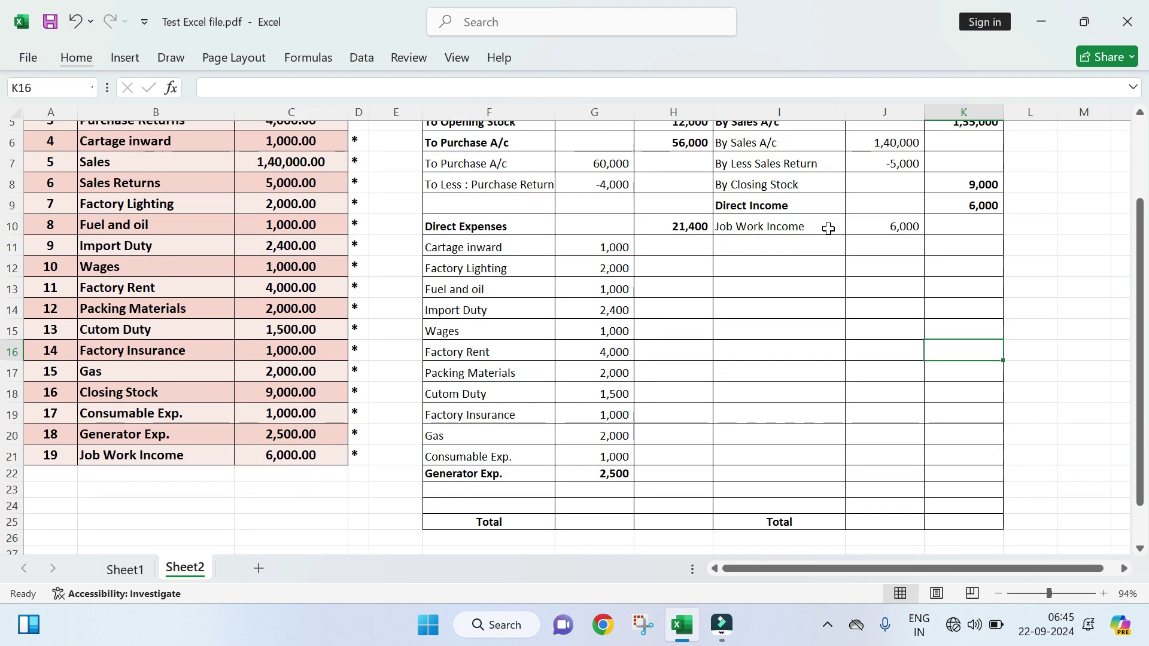
pyautogui.click(937, 476)
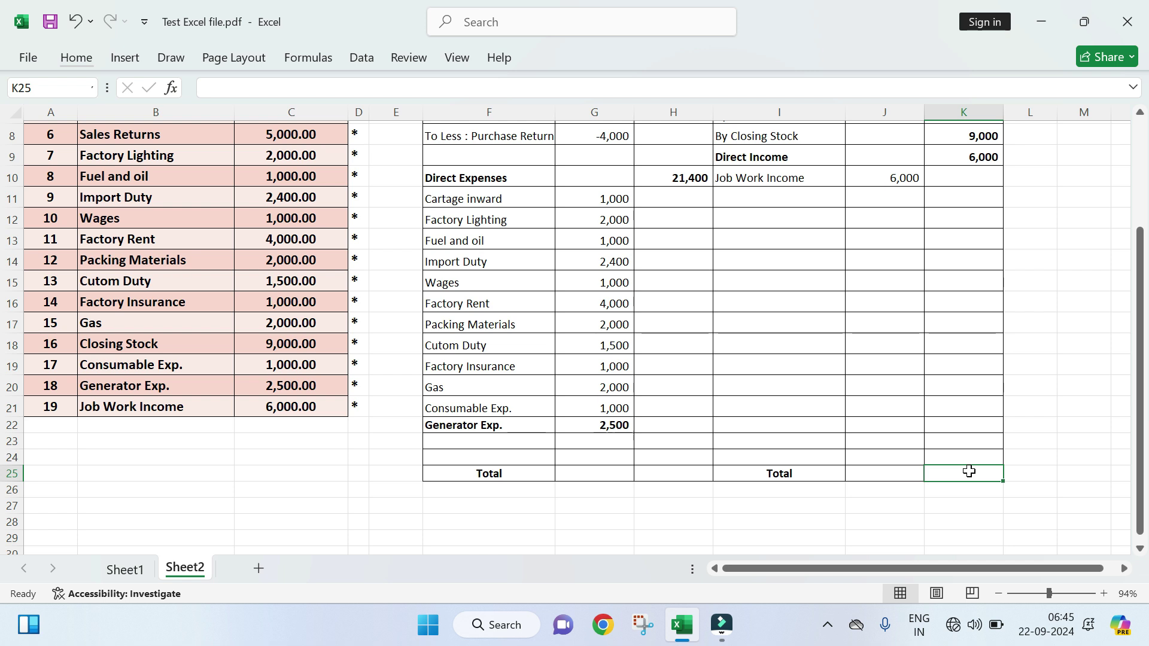
pyautogui.write('=sum')
pyautogui.press('Tab')
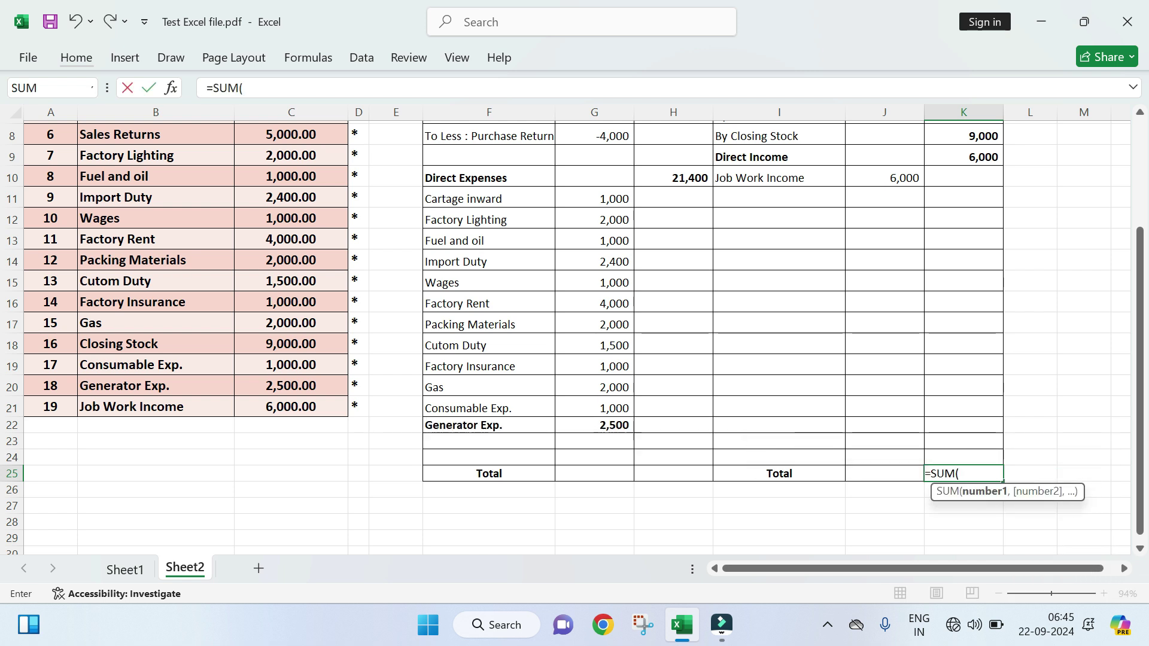
pyautogui.scroll(3, 1026, 356)
pyautogui.moveTo(979, 224); pyautogui.dragTo(1006, 541)
pyautogui.press('Return')
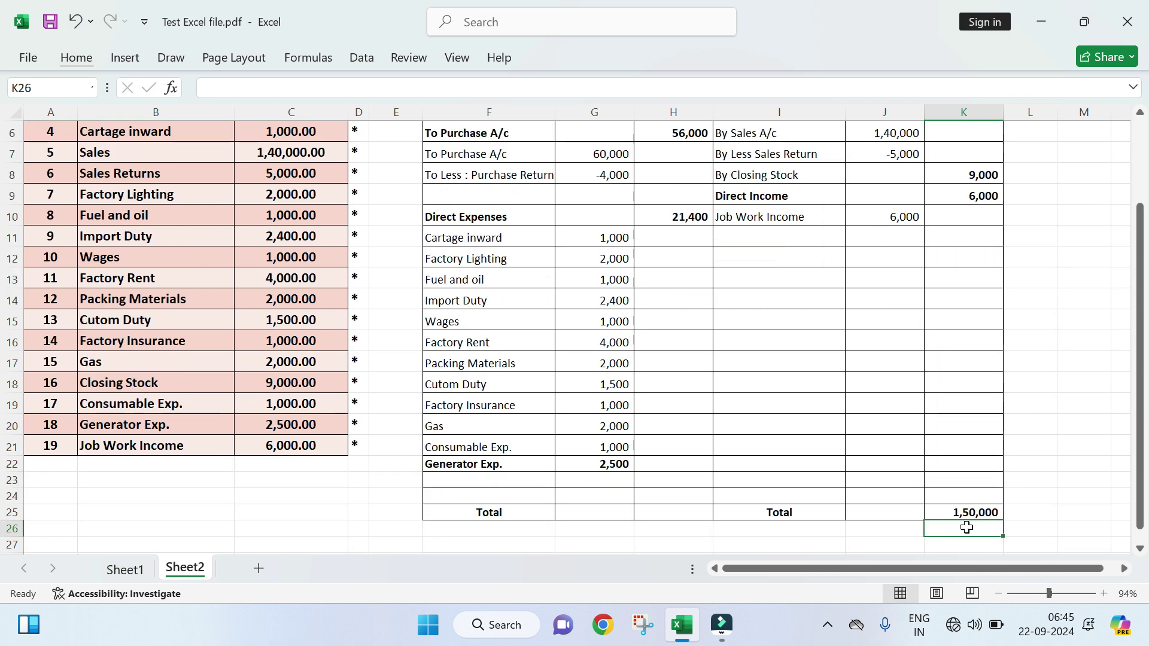
# Step: Total the debit side amounts in H25 with the formula =SUM(H5:H22)
pyautogui.click(682, 514)
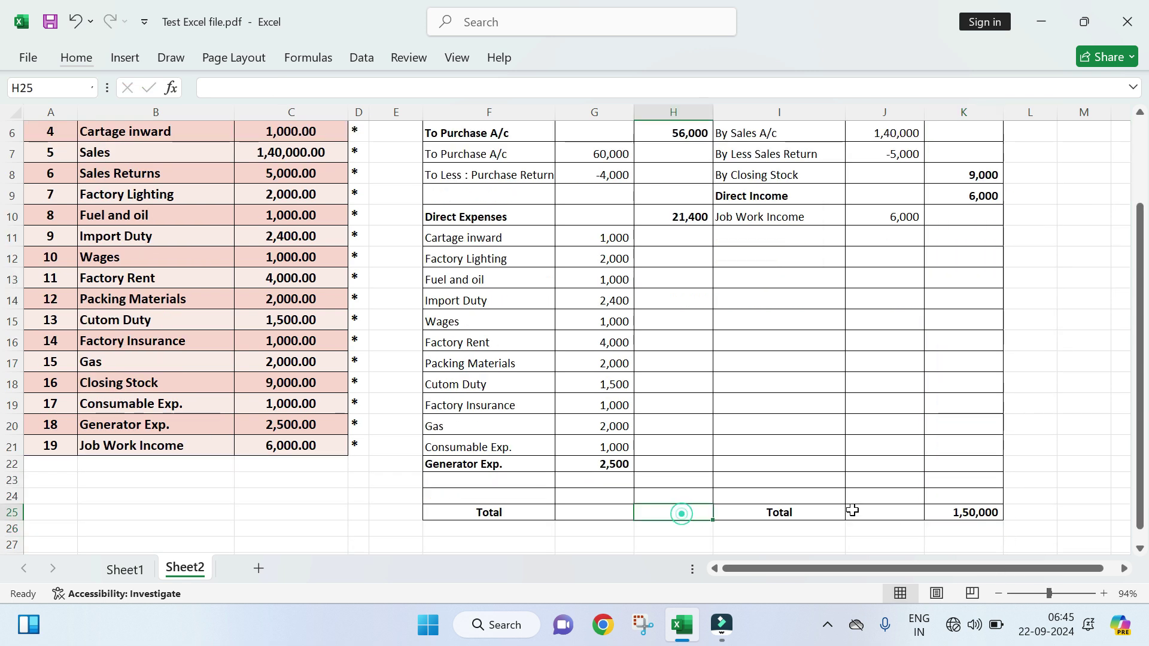
pyautogui.write('=su')
pyautogui.press('Tab')
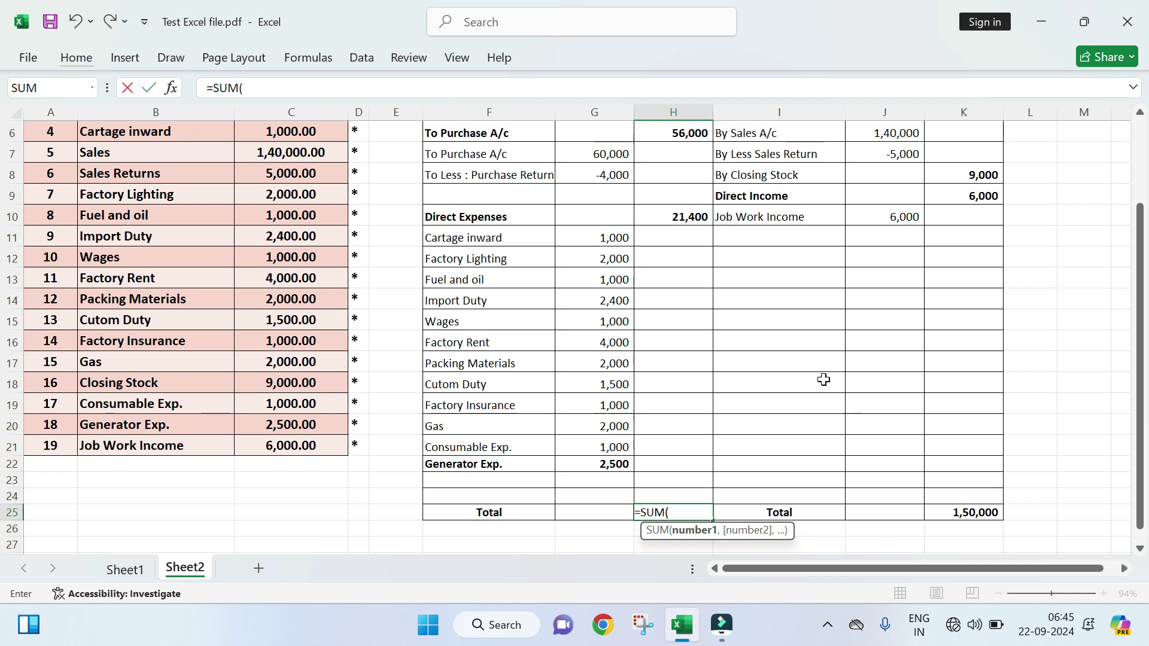
pyautogui.press('Return')
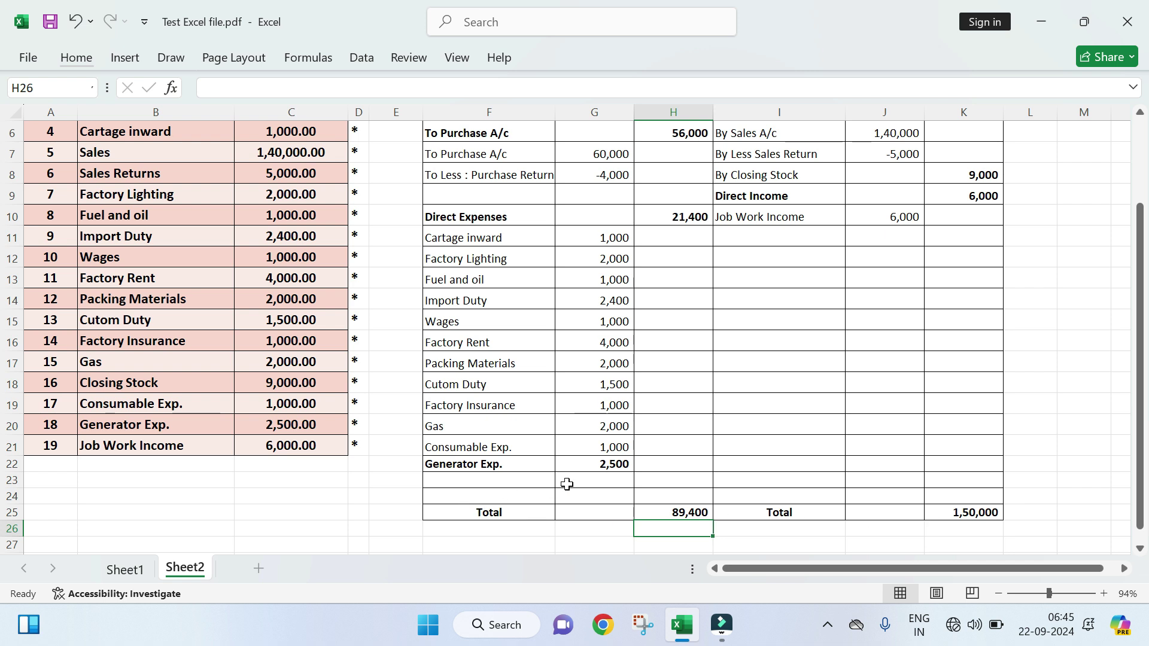
# Step: Enter the label Gross Profit tr P&L in F23, below Generator Exp
pyautogui.click(485, 497)
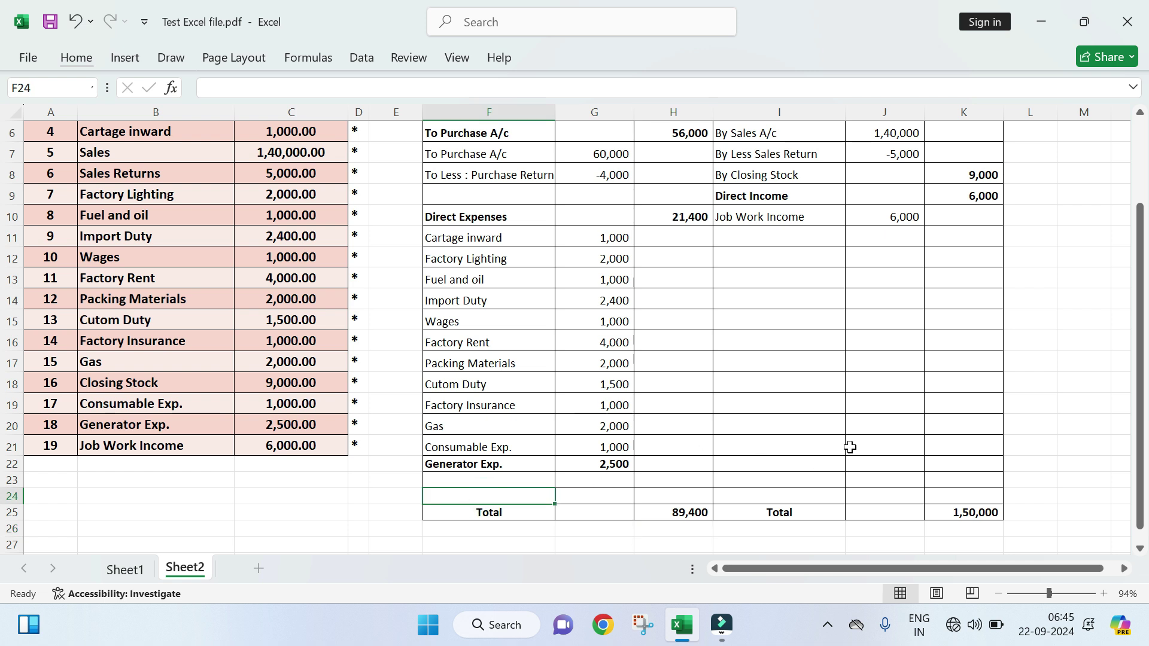
pyautogui.click(531, 478)
pyautogui.write('Gross Profit tr')
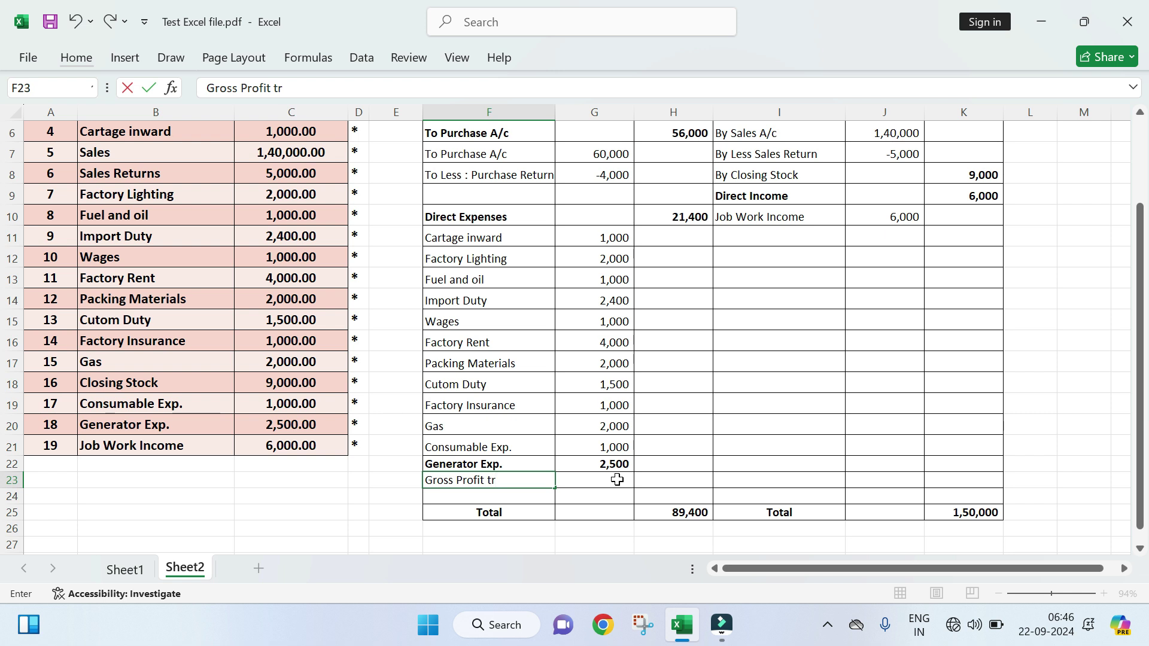
pyautogui.write(' P&L')
# Step: Calculate the gross profit in H23 with the formula =K25-H5-H6-H10
pyautogui.click(664, 482)
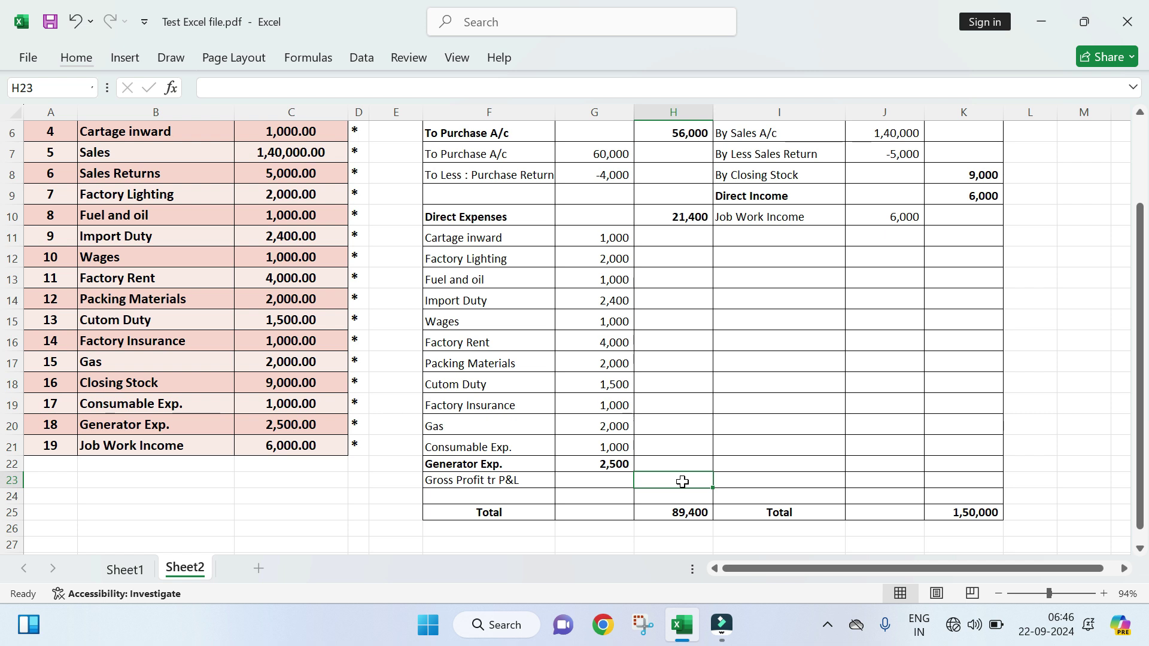
pyautogui.write('=')
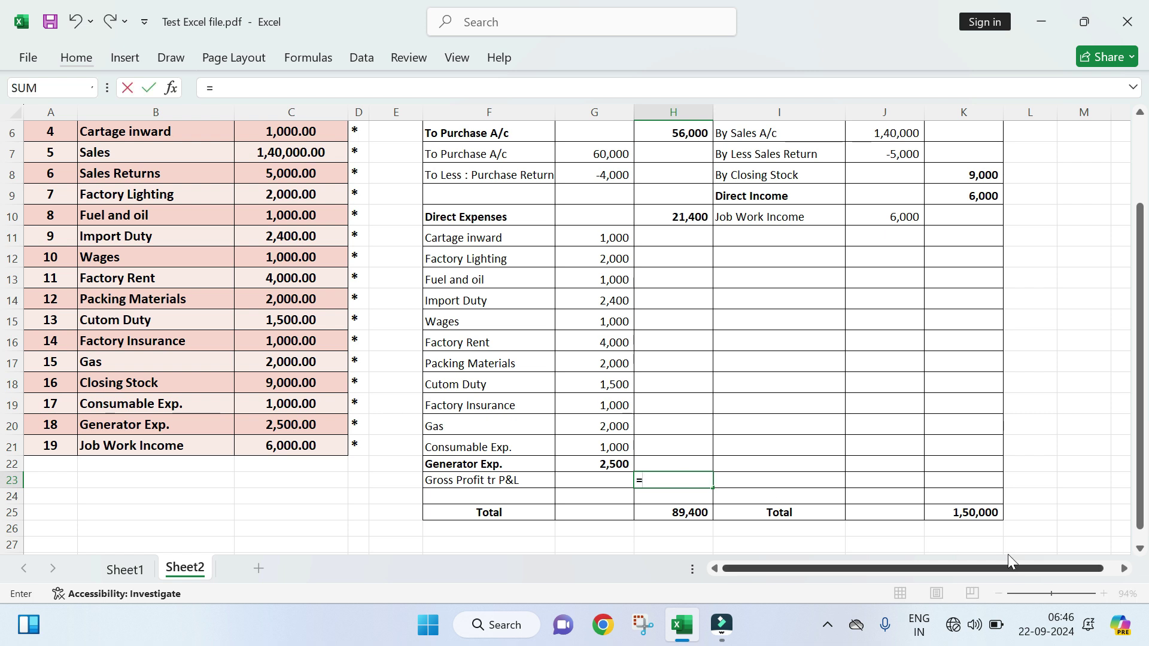
pyautogui.click(982, 518)
pyautogui.write('-')
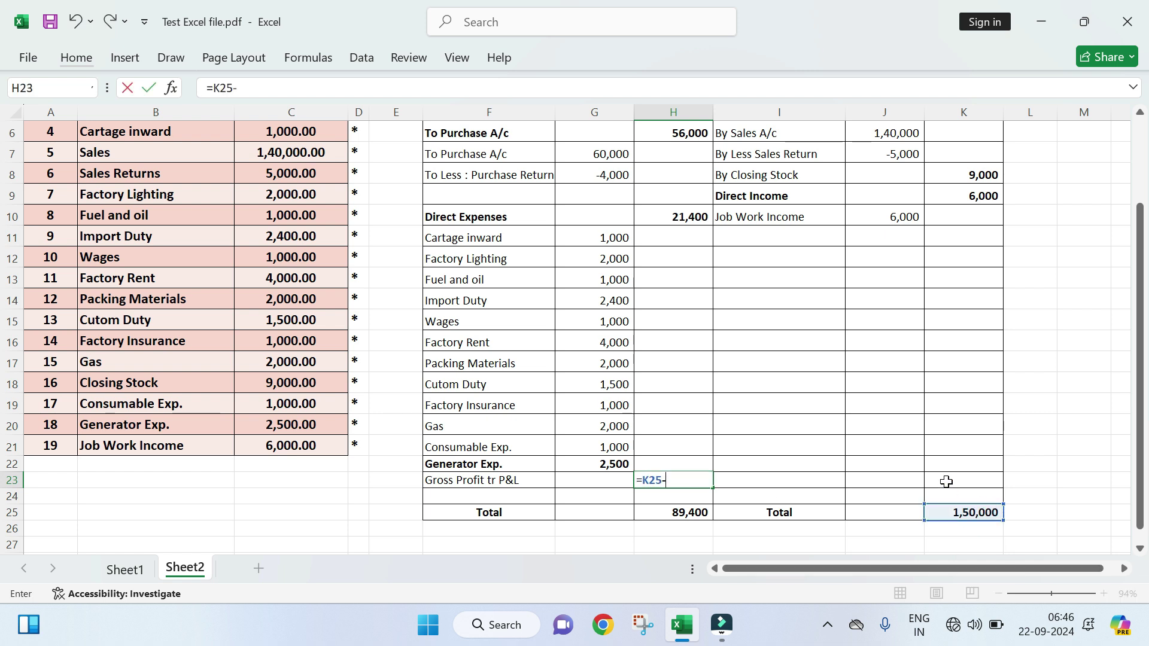
pyautogui.scroll(2, 705, 163)
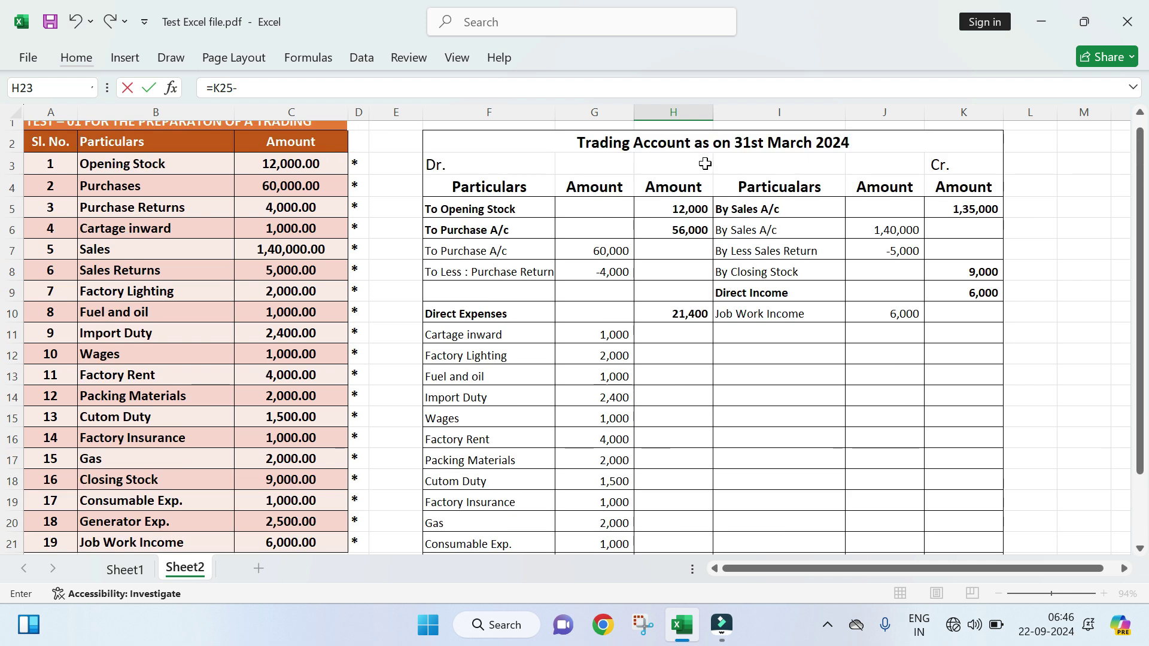
pyautogui.click(683, 208)
pyautogui.write('-')
pyautogui.click(684, 229)
pyautogui.write('-')
pyautogui.click(699, 314)
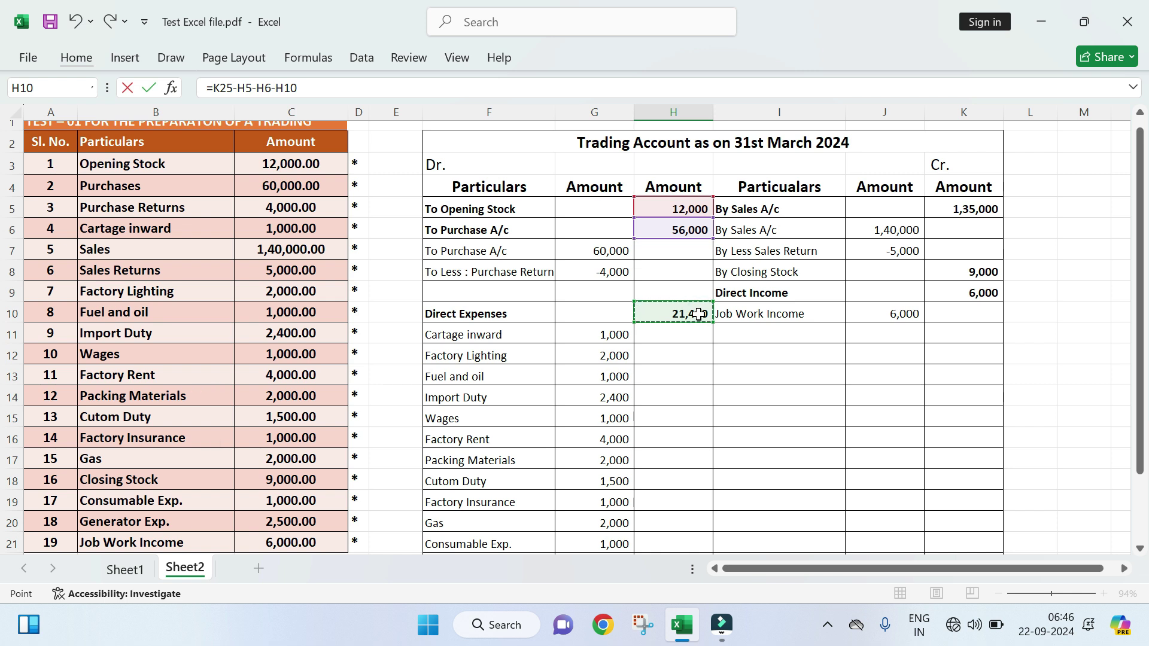
pyautogui.press('Return')
# Step: Make the gross profit row bold from F23 to H23
pyautogui.scroll(-2, 698, 313)
pyautogui.moveTo(479, 475); pyautogui.dragTo(673, 475)
pyautogui.hotkey('ctrl', 'b')
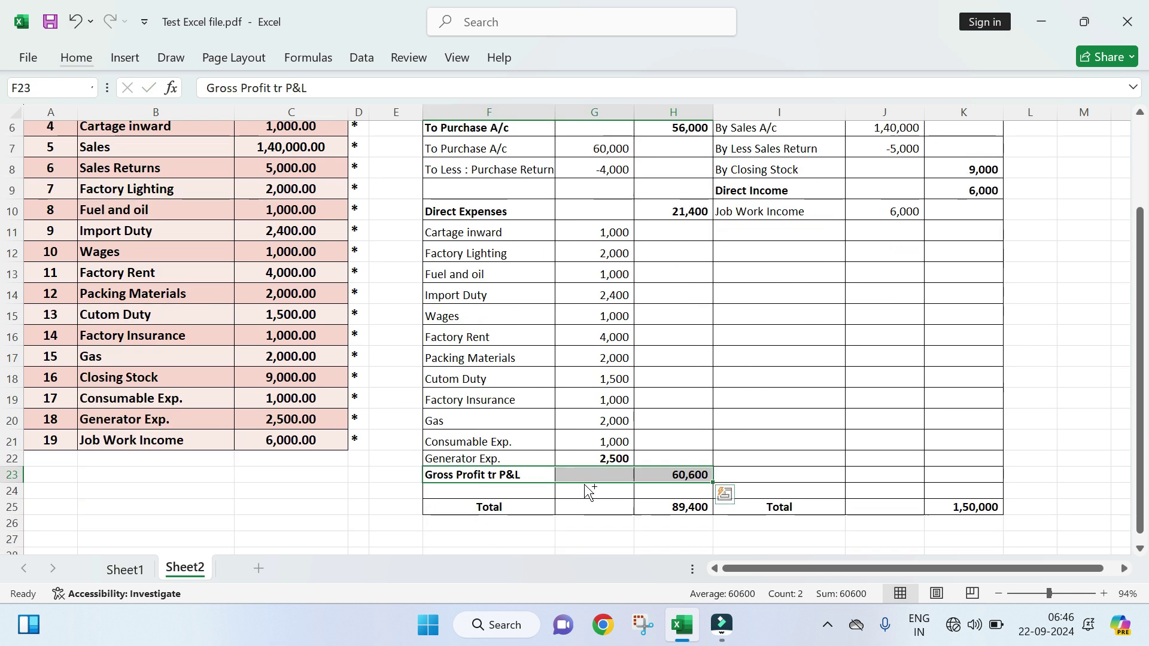
# Step: Start a new SUM formula in the debit side total cell H25
pyautogui.click(758, 458)
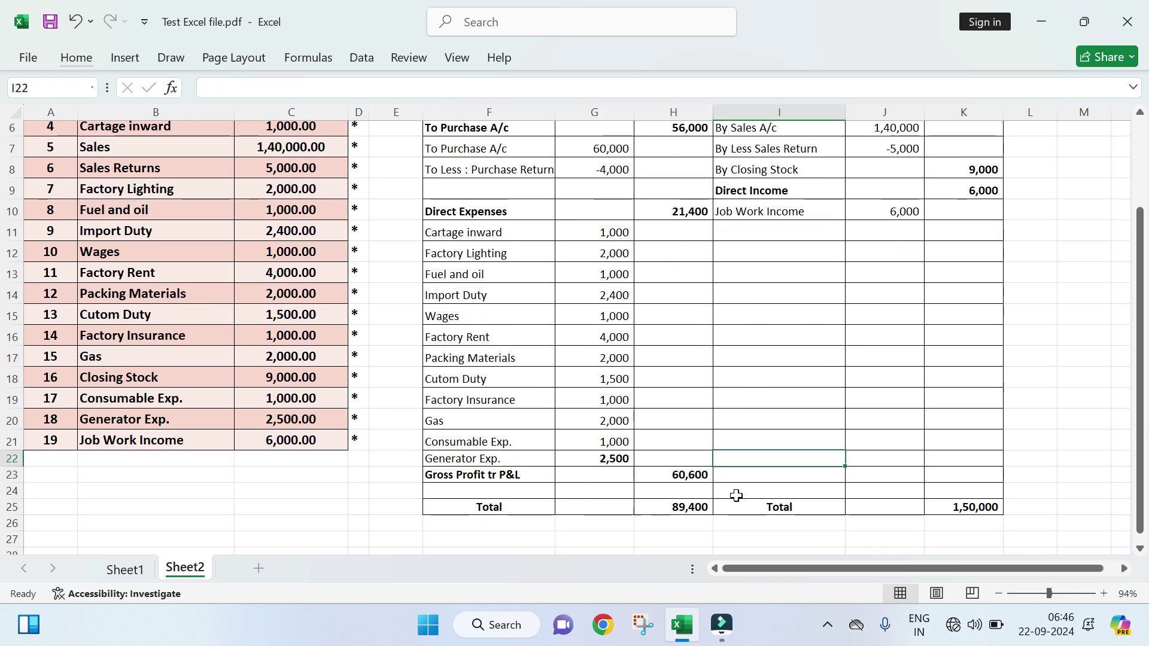
pyautogui.click(679, 508)
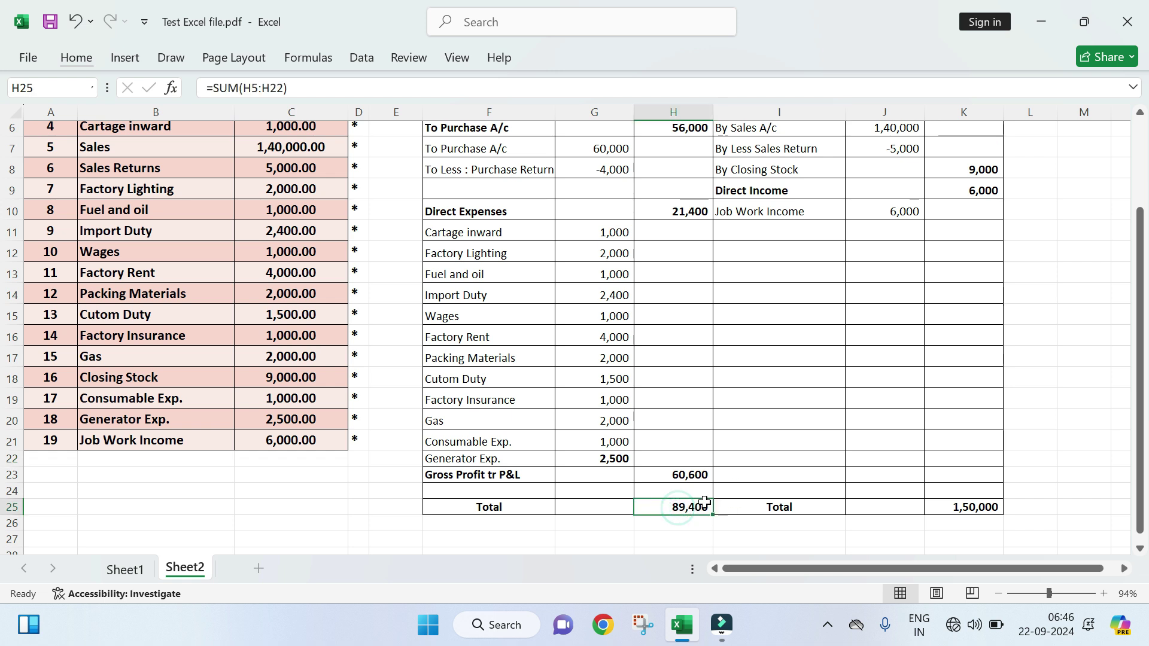
pyautogui.write('=SUM(')
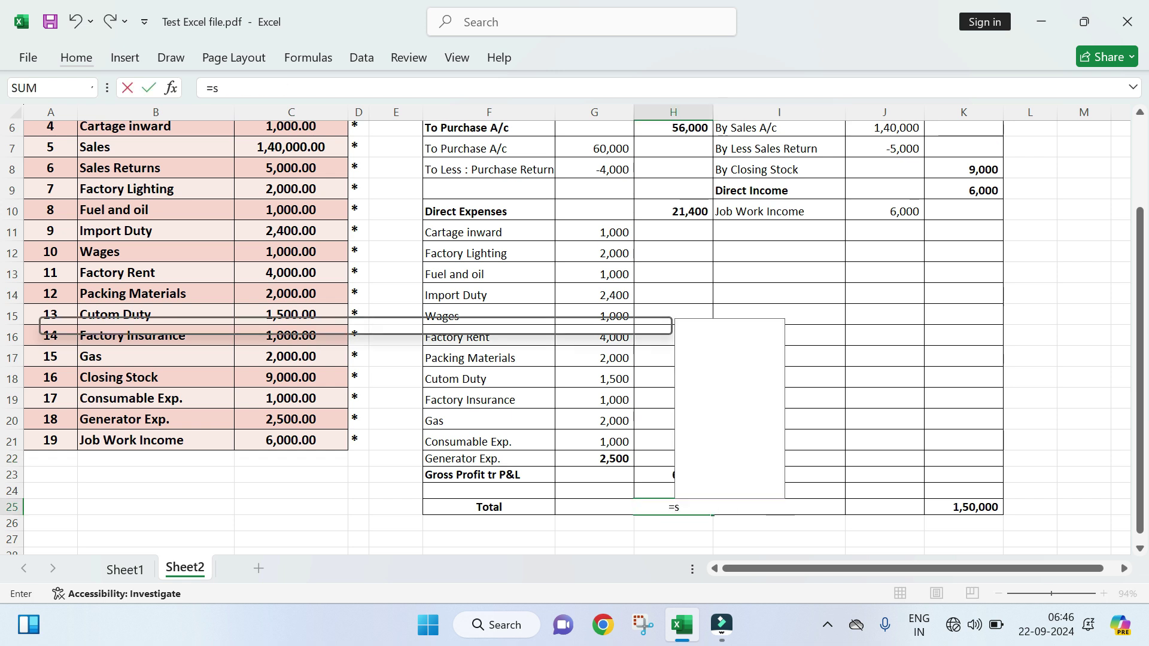